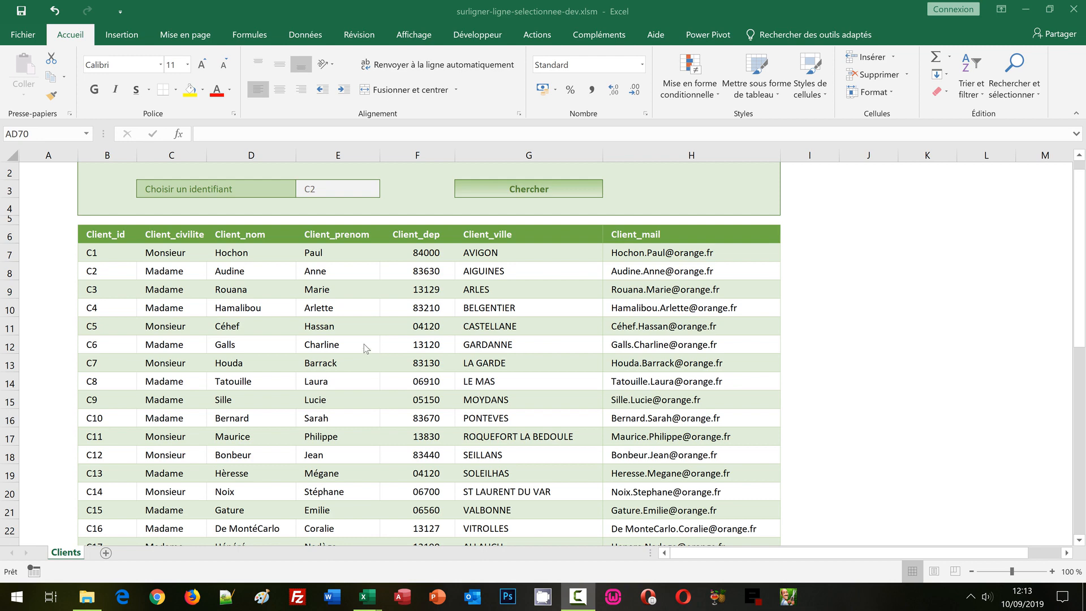
Step: Test the row and column highlighting by selecting cells F10 and D12, and switch to the workbook surligner-ligne-selectionnee.xlsm
left_click(414, 310)
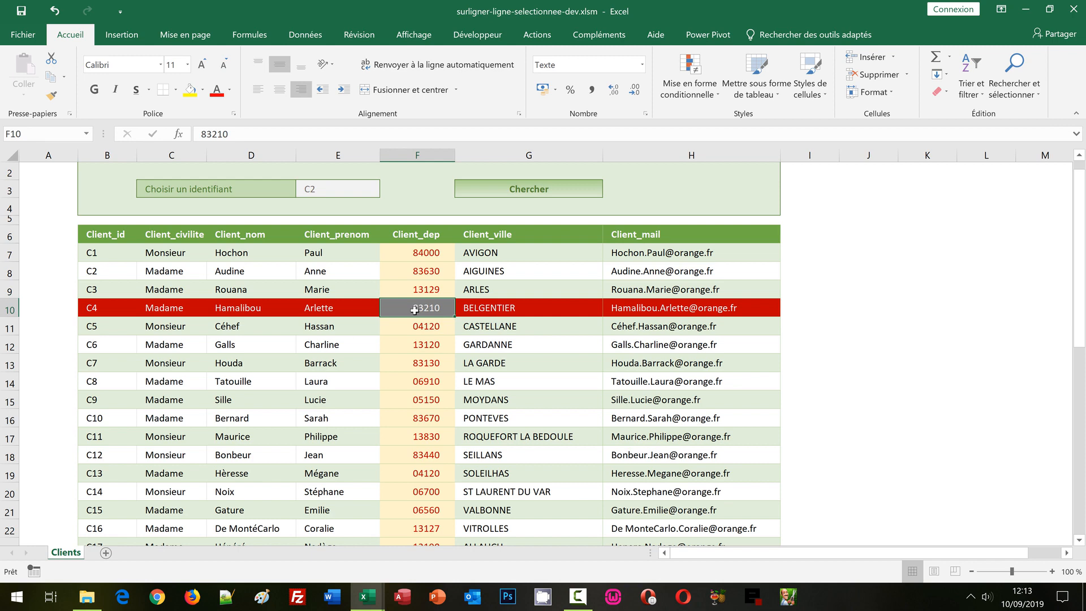
left_click(227, 345)
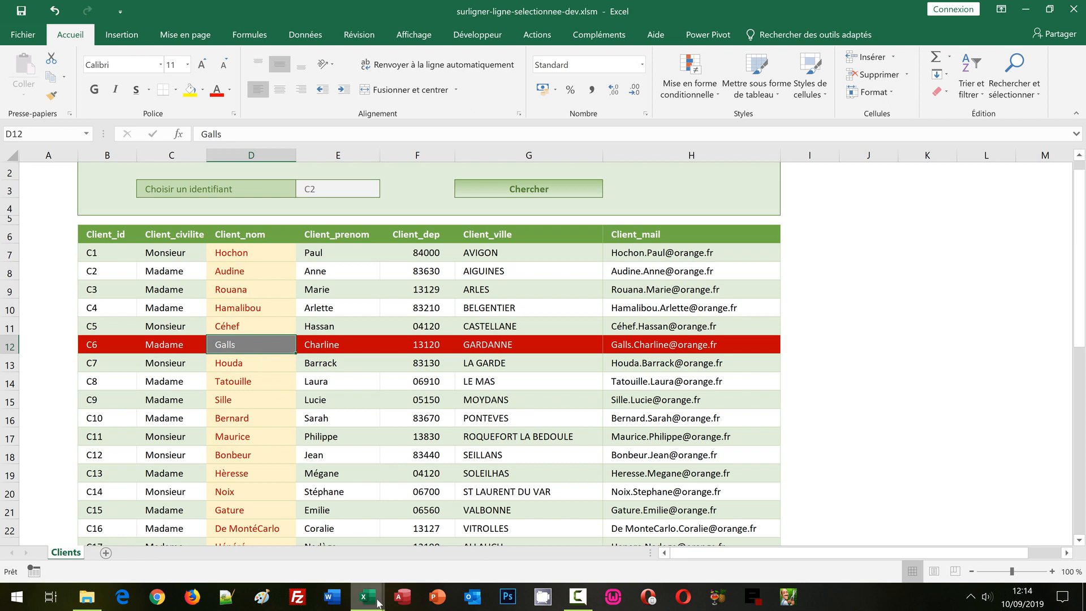
mouse_move(368, 597)
left_click(441, 537)
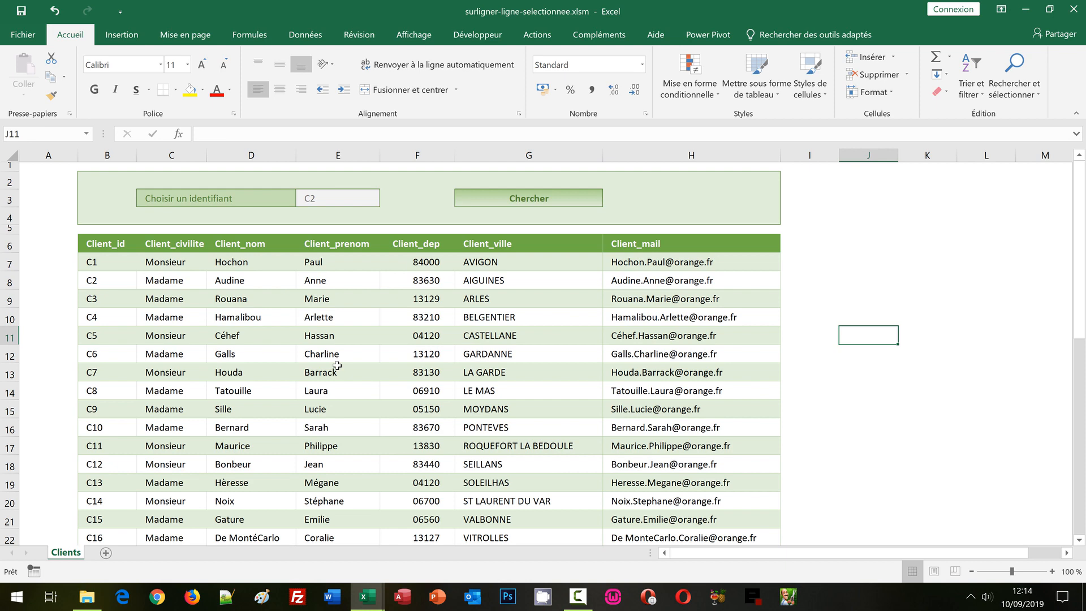
left_click(367, 316)
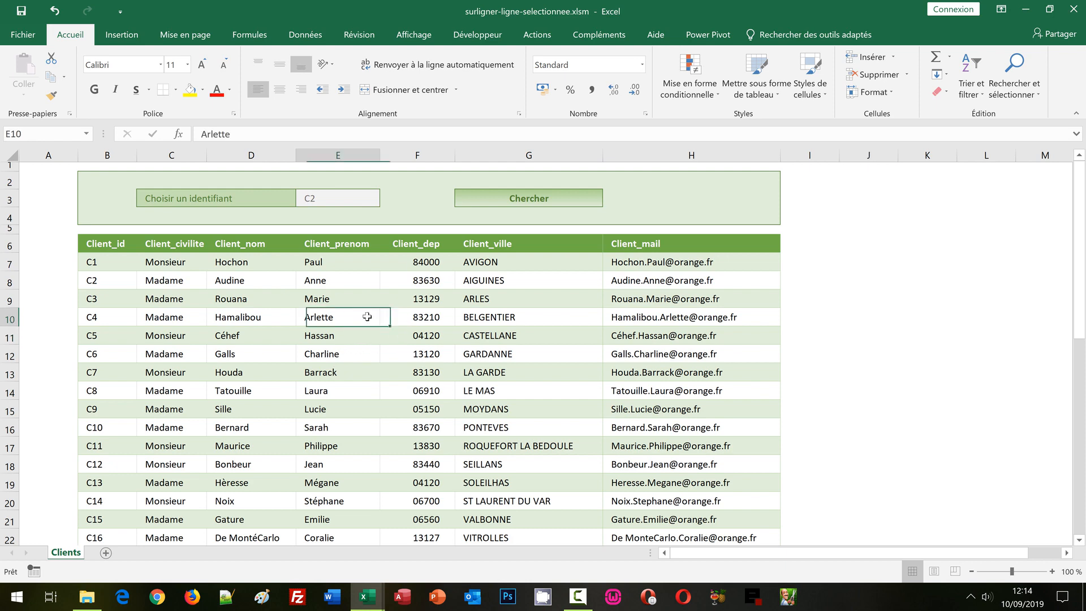
left_click(430, 347)
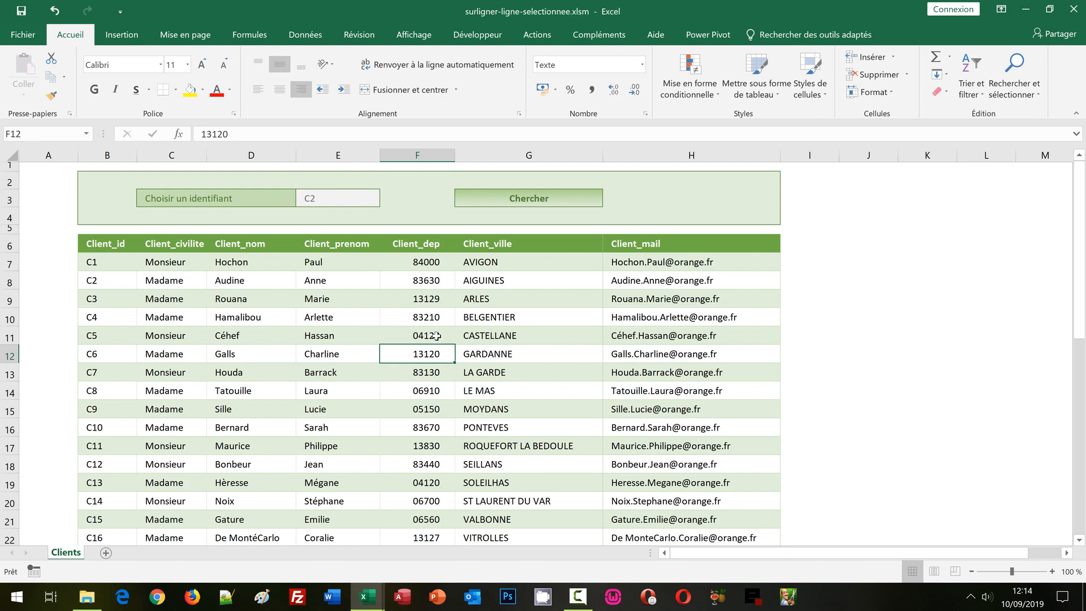
left_click(427, 297)
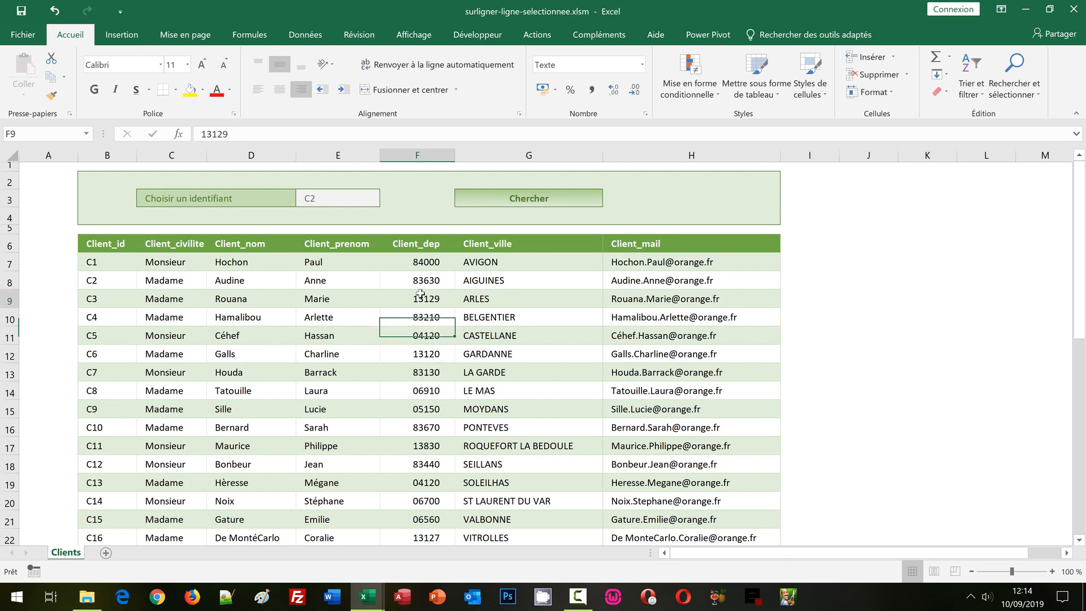
left_click(485, 282)
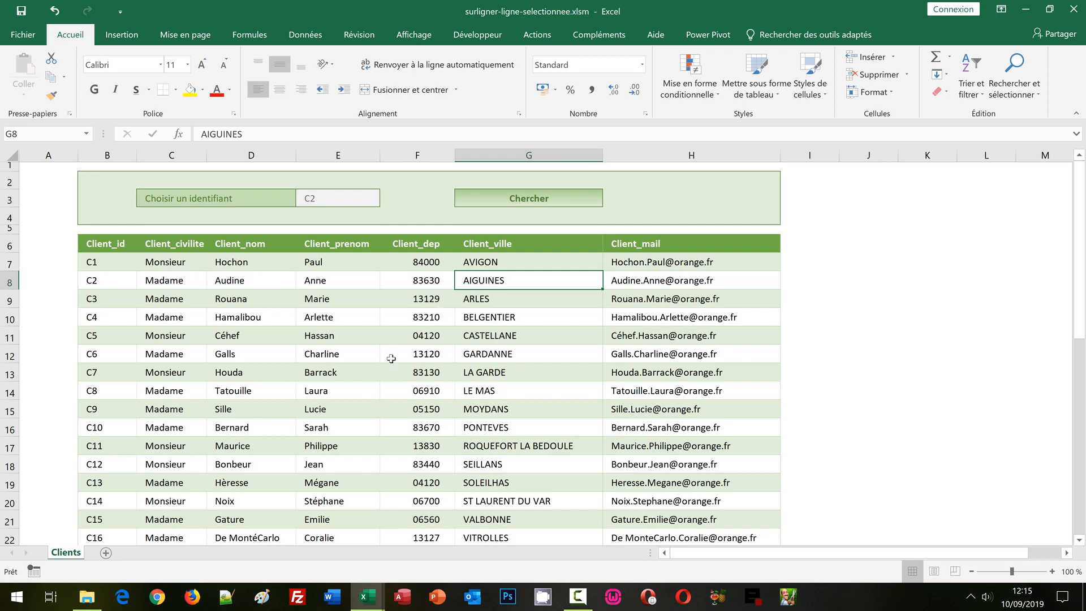
left_click(413, 372)
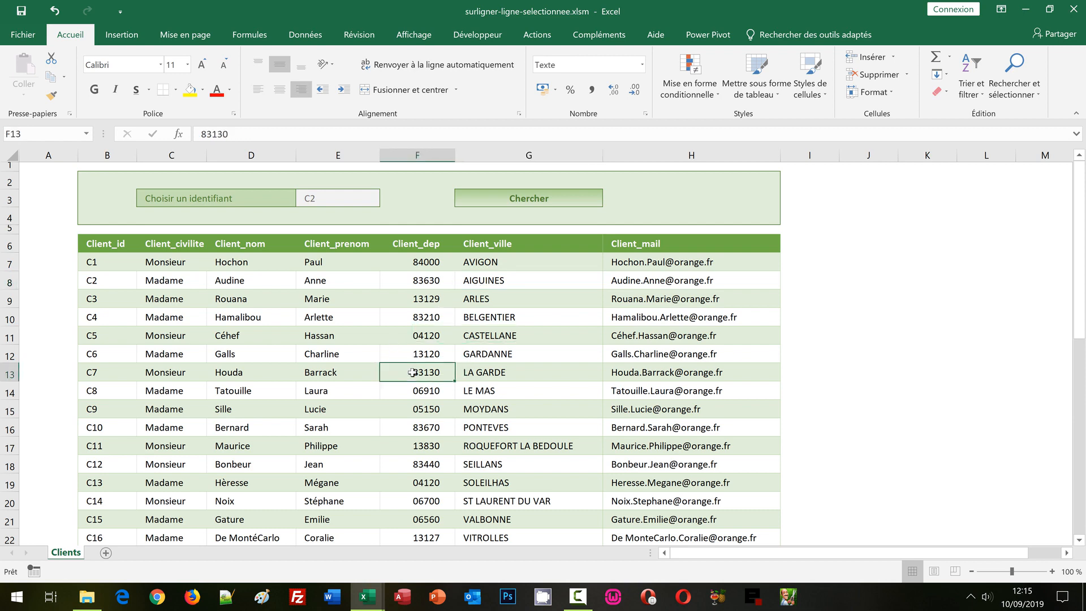
left_click(505, 350)
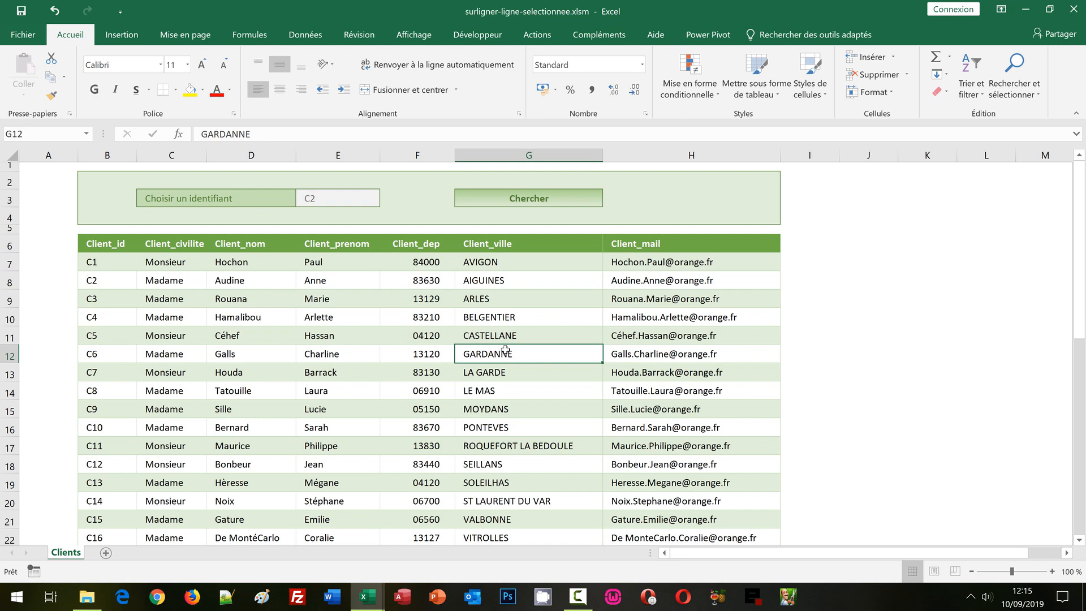
Step: Enter the formula =CELLULE("ligne") in cell J11 and keep that cell selected
left_click(874, 336)
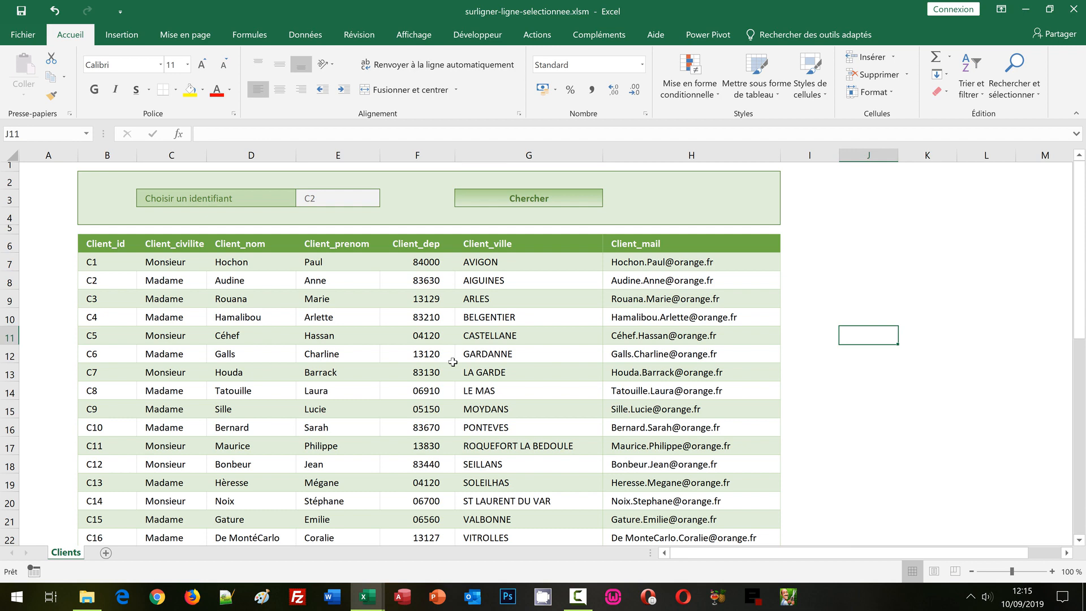
type("=")
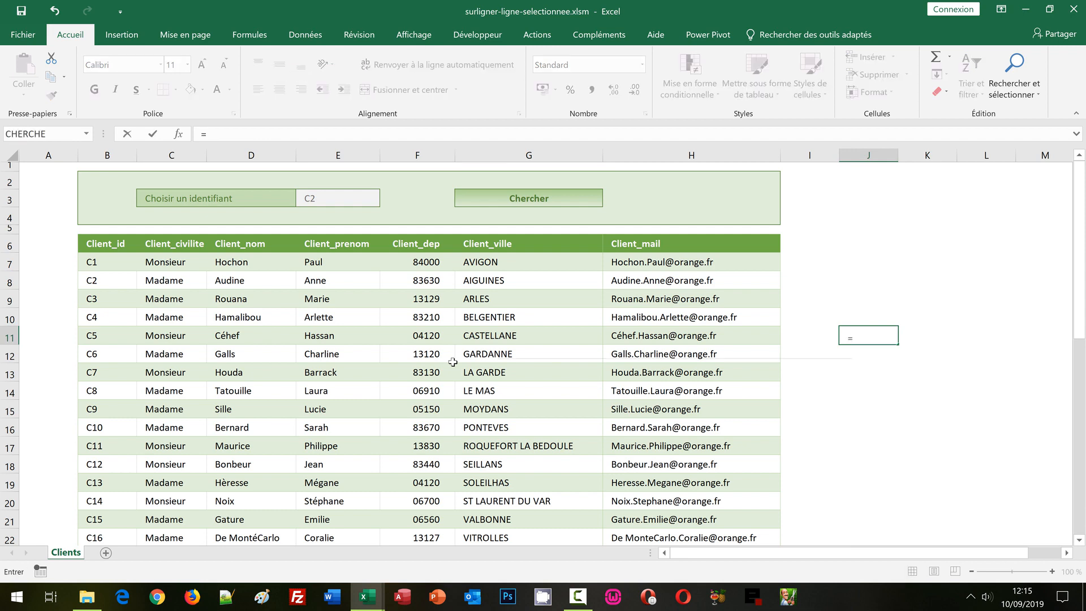
type("Cellule")
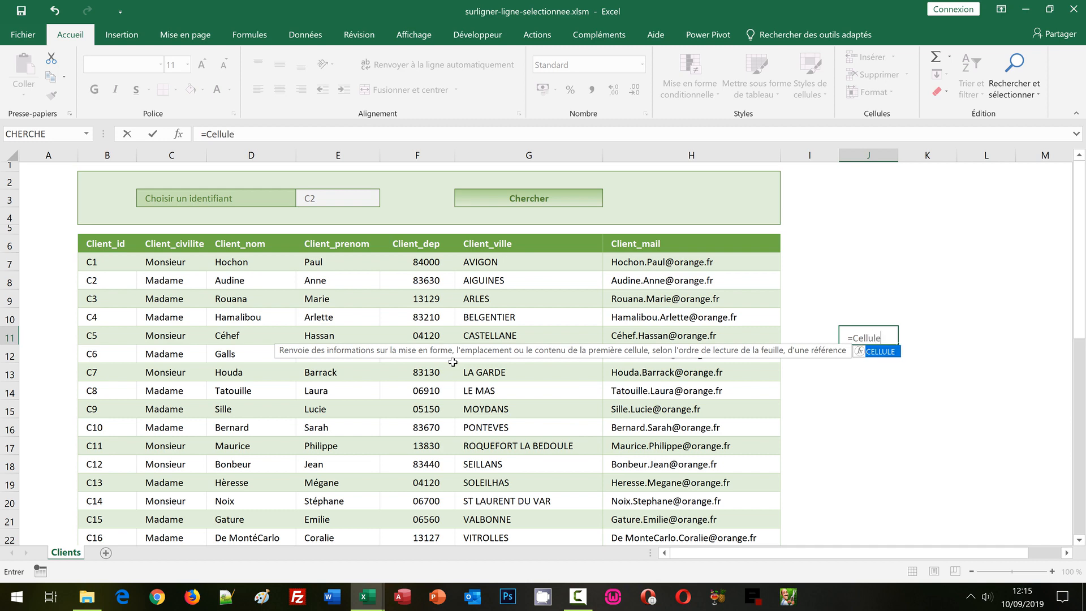
type("(")
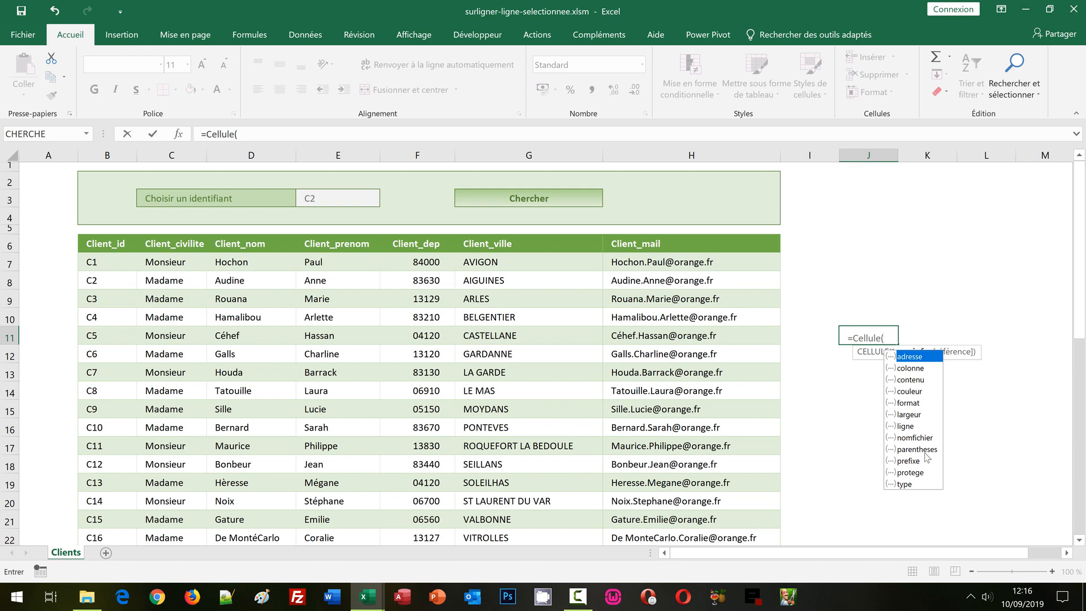
double_click(912, 427)
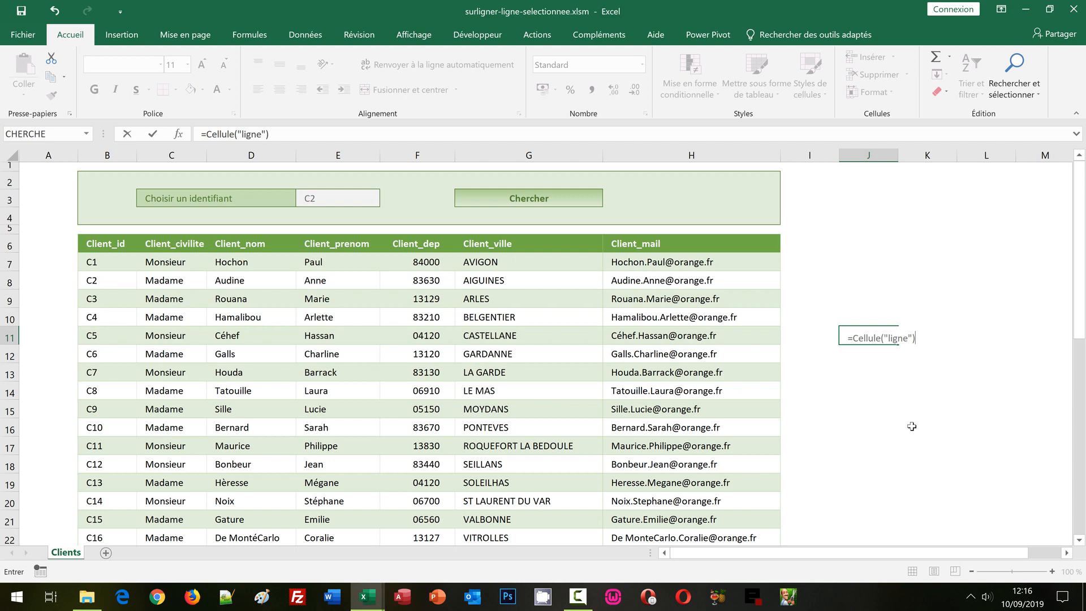
key("ctrl+Return")
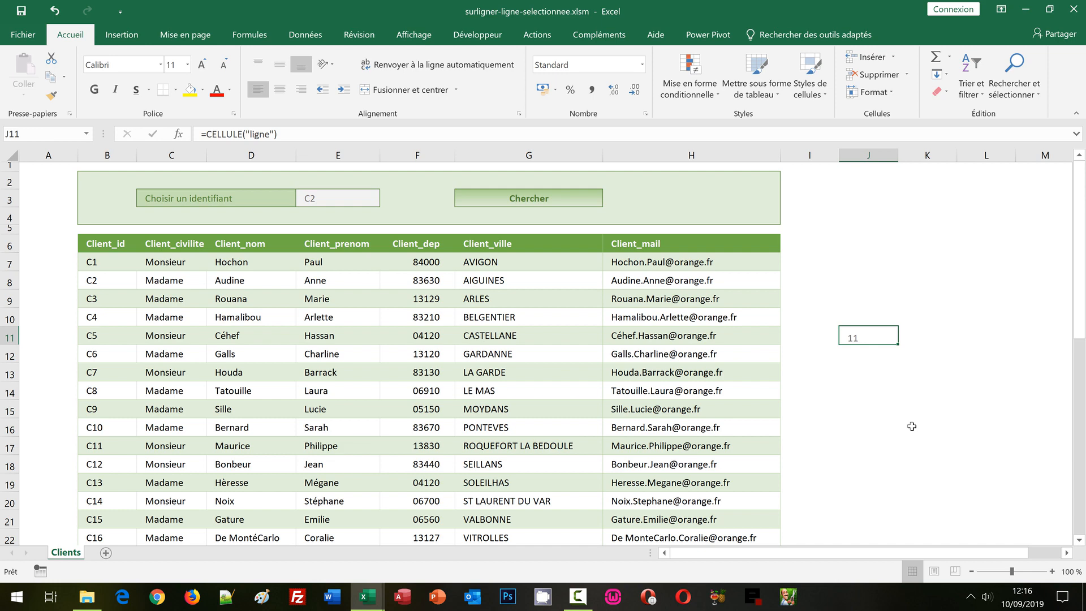
Step: Examine the Clients sheet's Worksheet_SelectionChange procedure in the Visual Basic editor, and return to the worksheet
key("alt+F11")
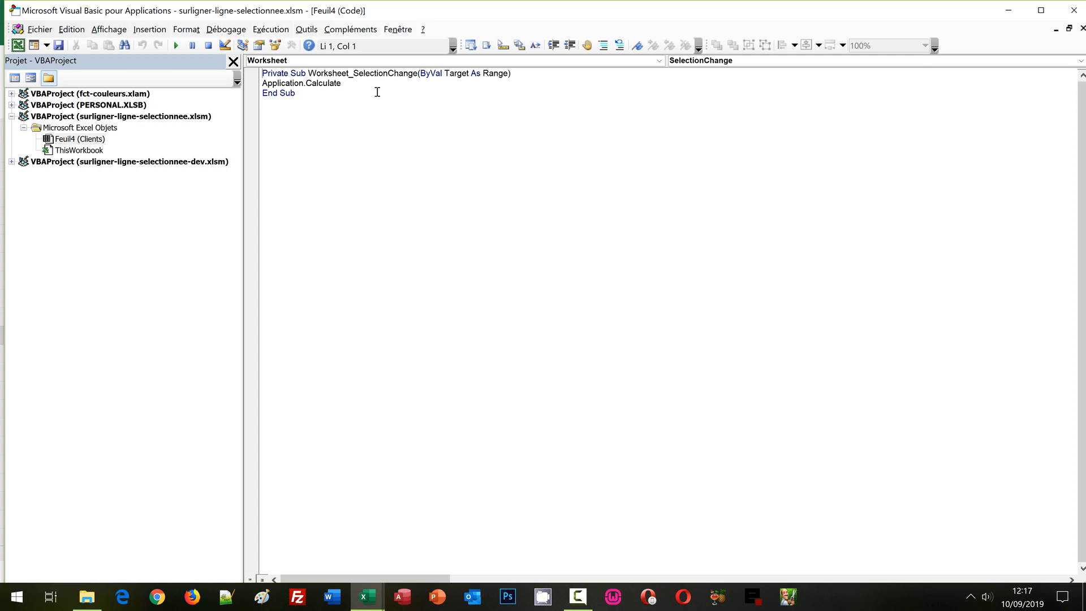
double_click(315, 85)
left_click(1074, 10)
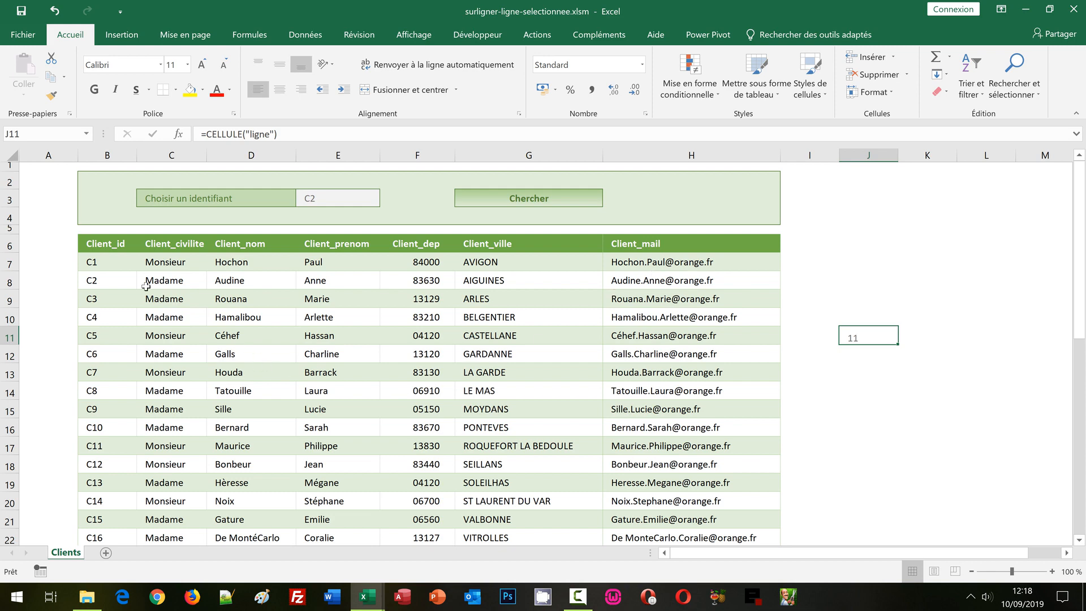
Step: Select all the client records below the table header, from cell B7 to H44
left_click(98, 263)
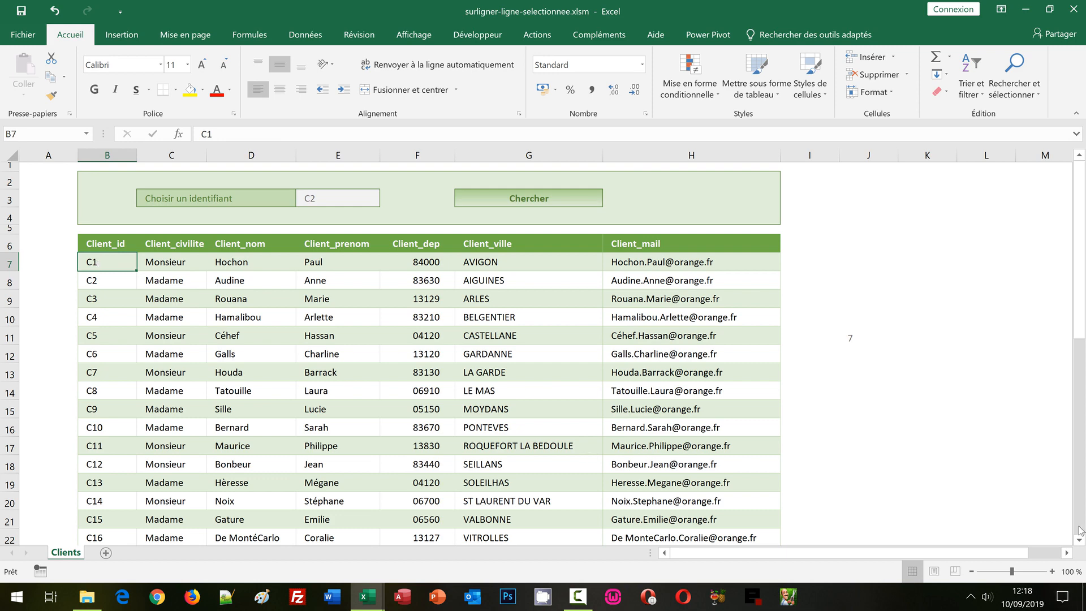
left_click(1080, 530)
left_click(1080, 530)
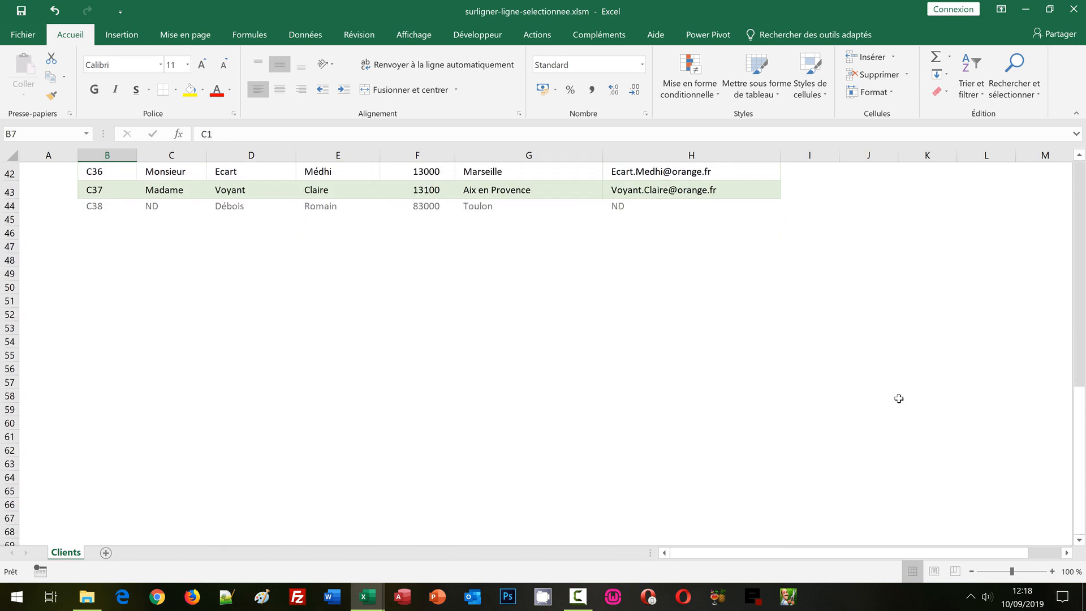
left_click(636, 208, "shift")
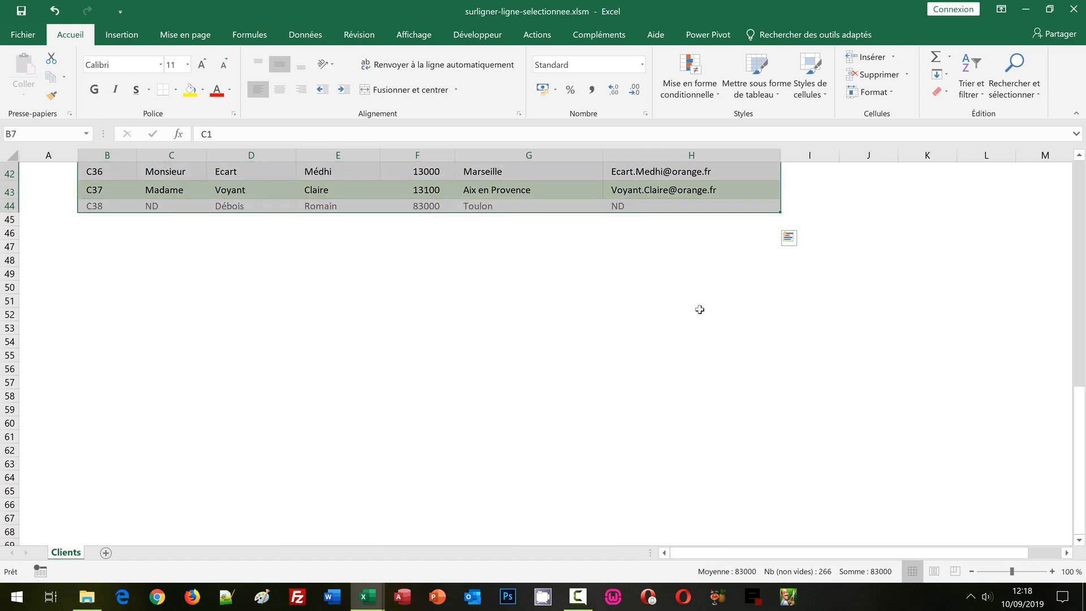
left_click(1080, 191)
left_click(1080, 189)
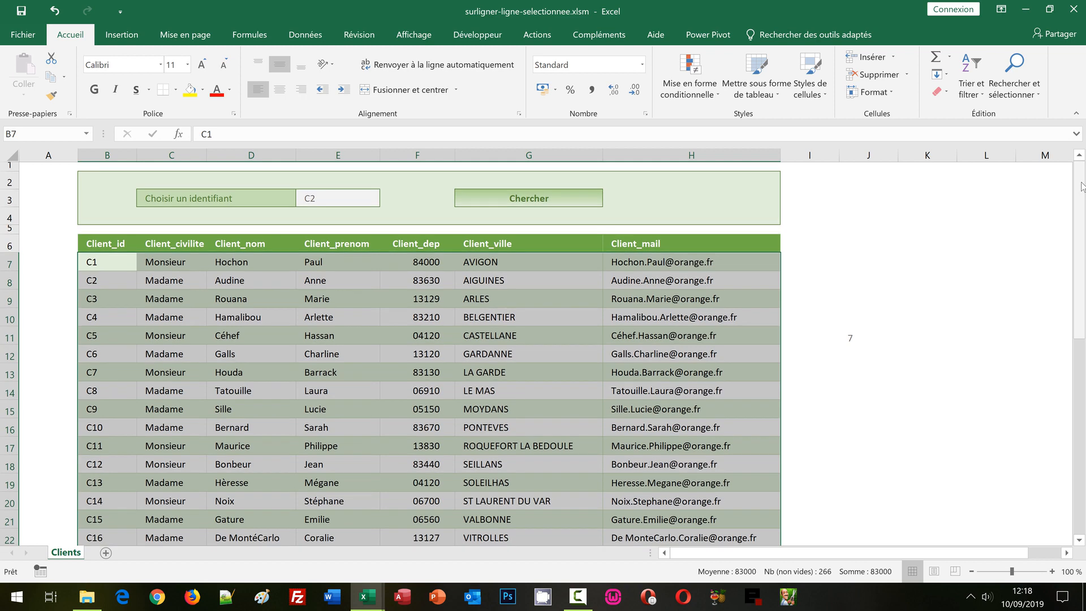
Step: Start a new conditional formatting rule for the selected client records, using a formula to determine which cells are formatted
left_click(696, 97)
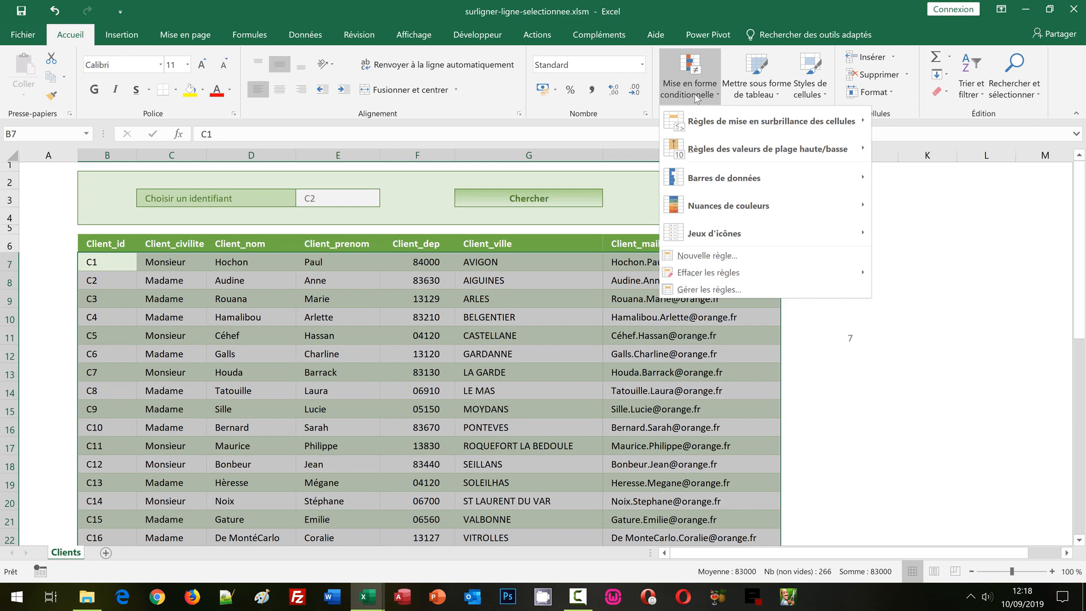
left_click(694, 257)
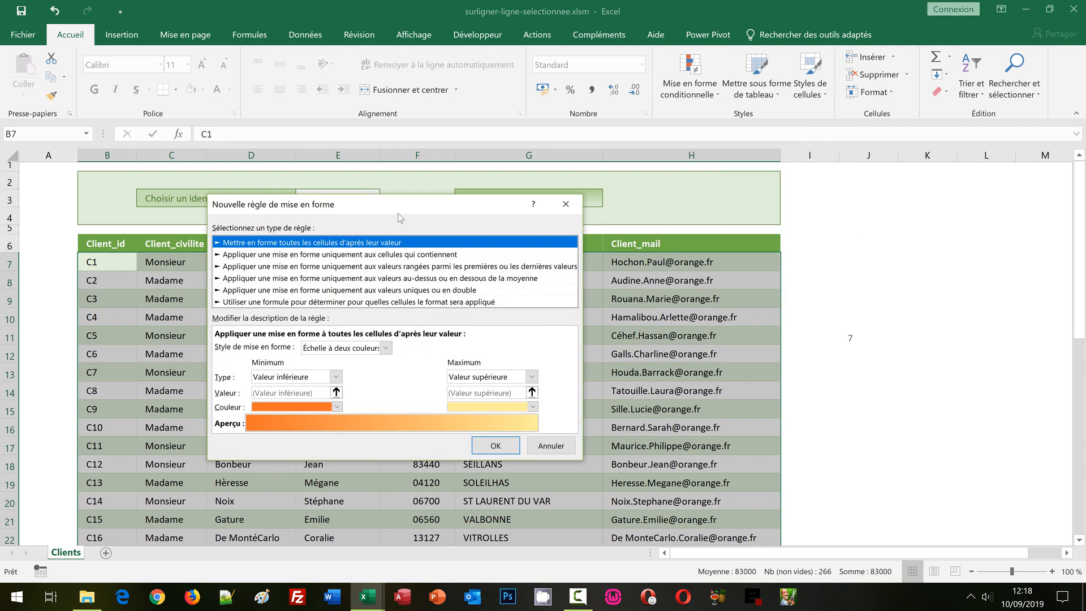
left_click_drag(415, 103, 415, 92)
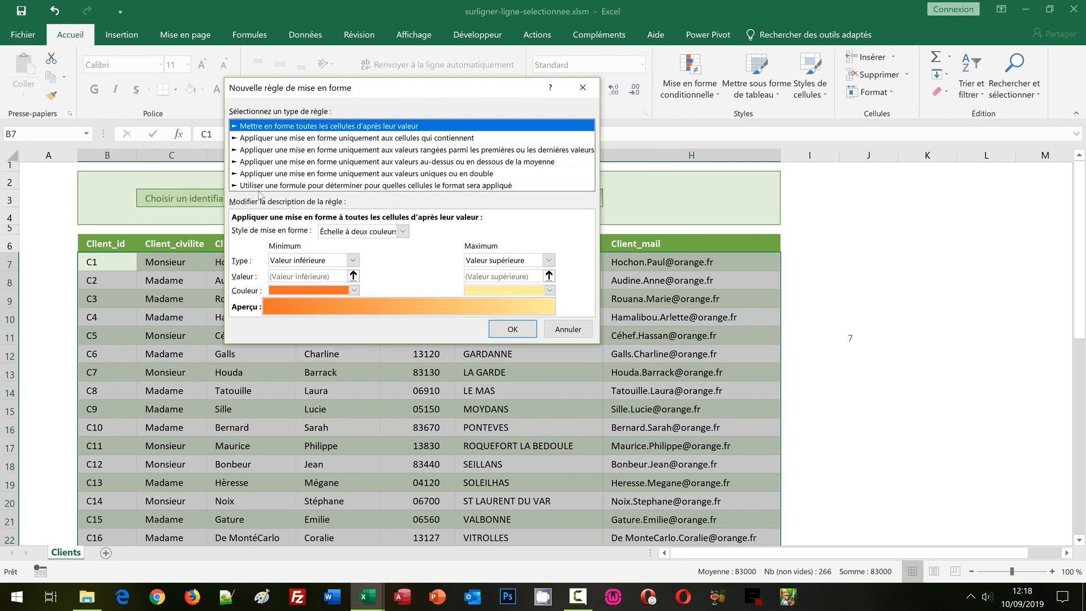
left_click(256, 186)
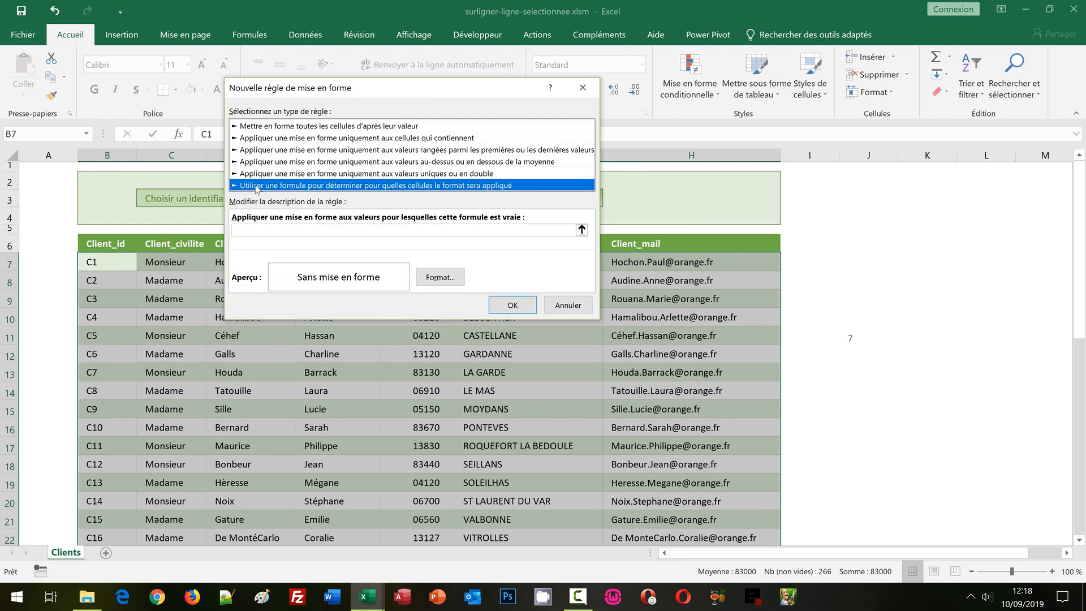
Step: Set the rule's formula to =Ligne($B7)=Cellule("ligne"), keeping only the column of the B7 reference absolute
left_click(252, 229)
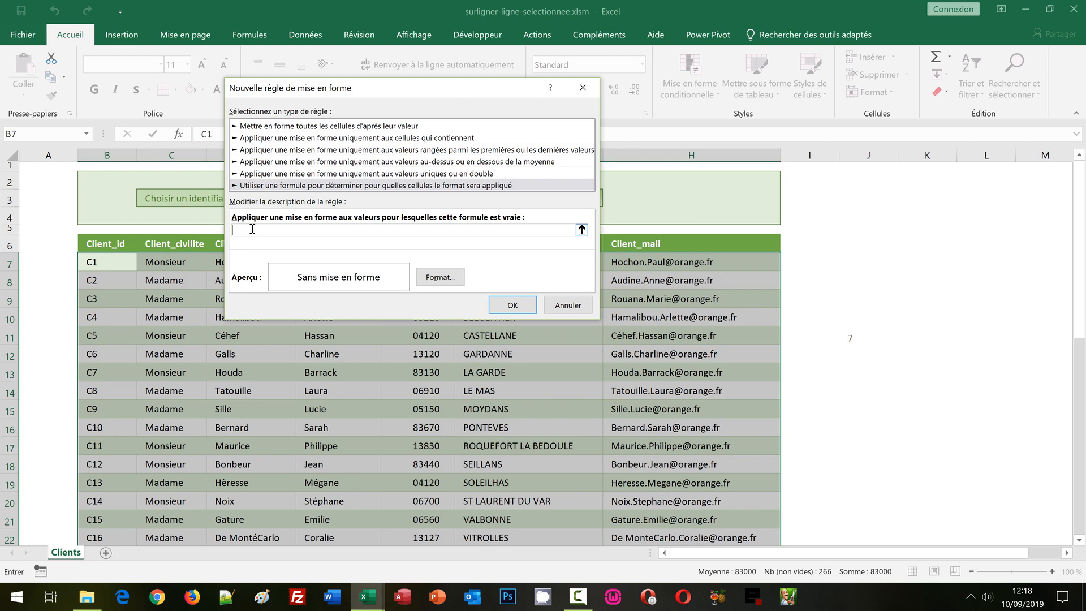
type("=Ligne(")
left_click(92, 262)
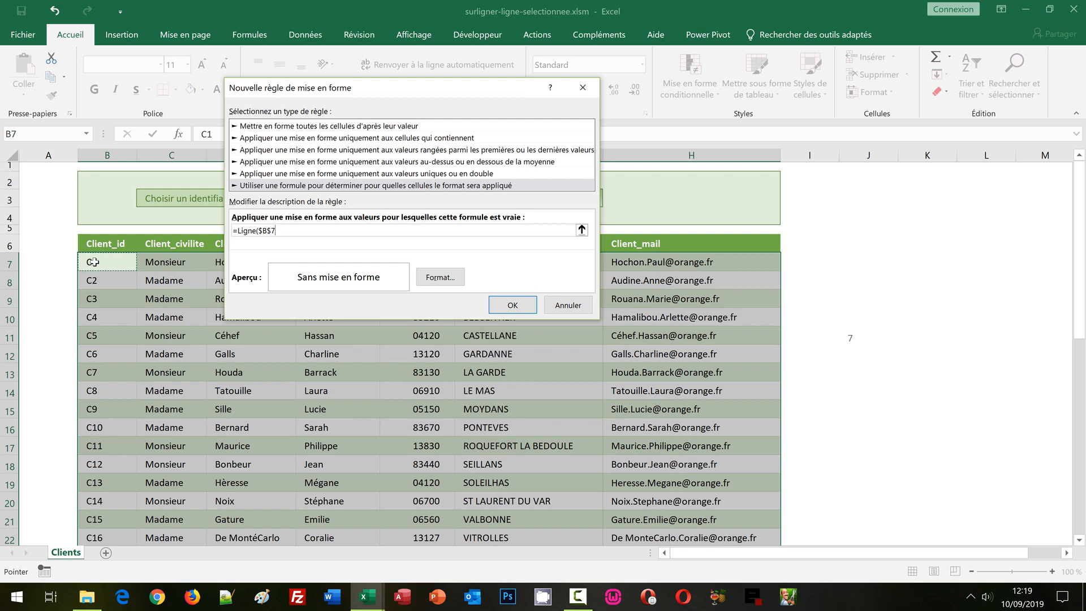
key("F4")
key("F4")
type(")=")
type("Cellule(")
type("ligne\"")
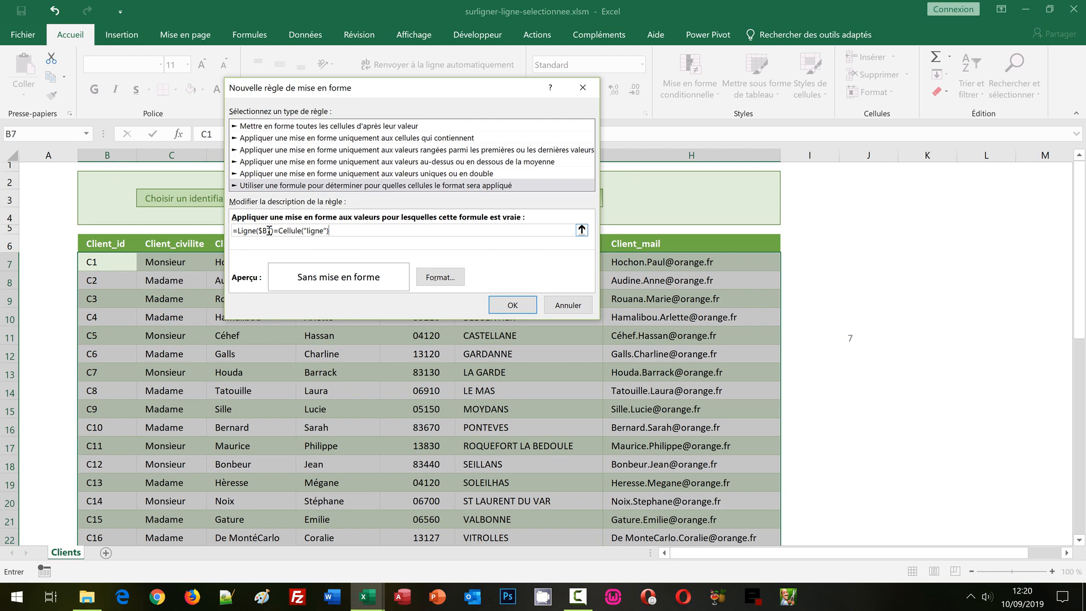
Step: Give the rule's format a dark red fill and a very light grey font colour
left_click(440, 277)
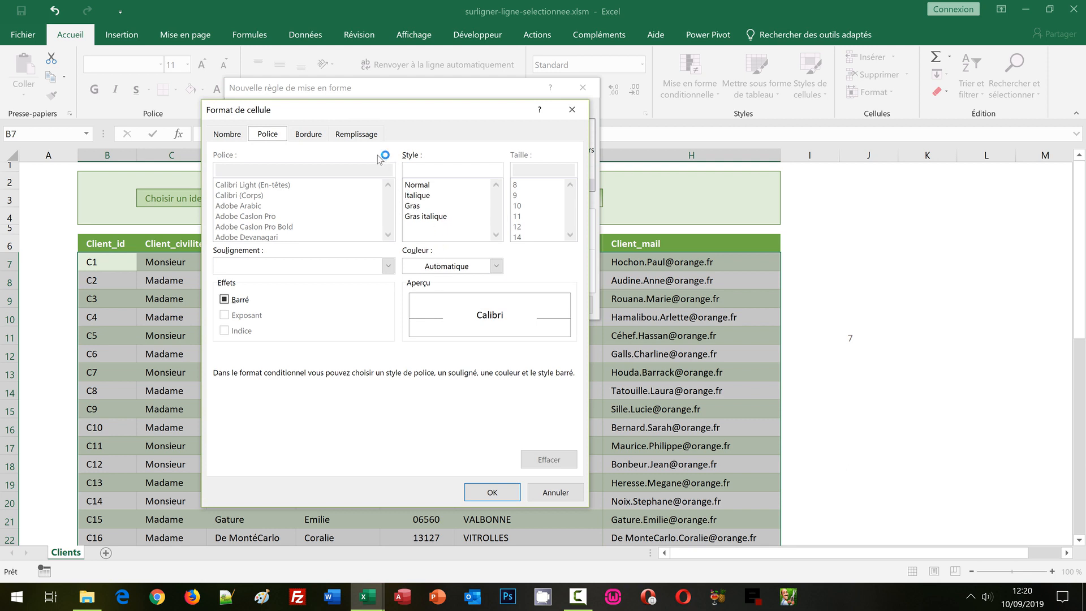
left_click(360, 135)
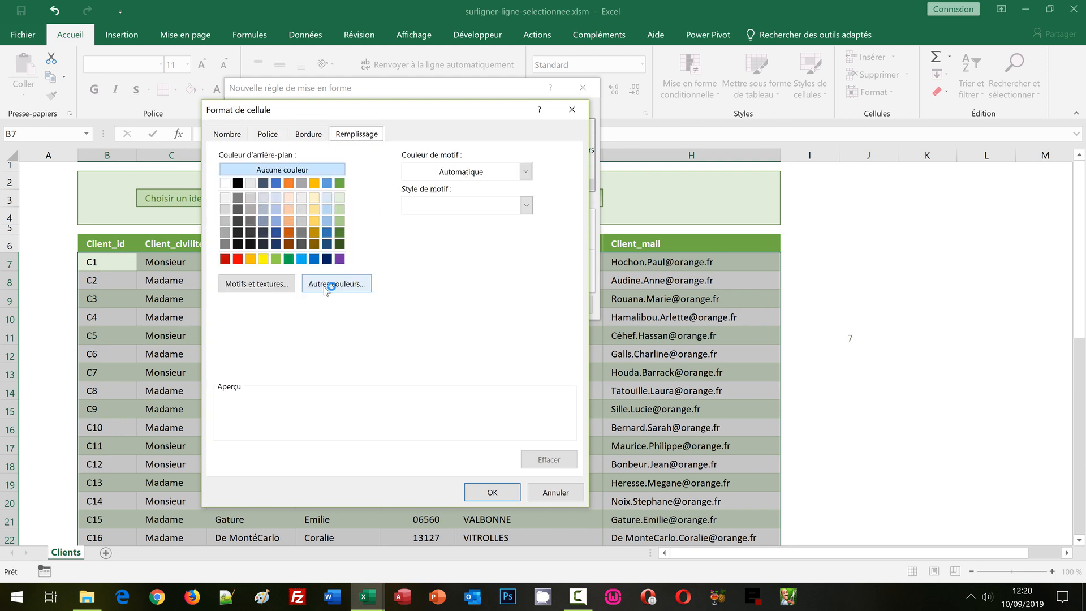
left_click(224, 259)
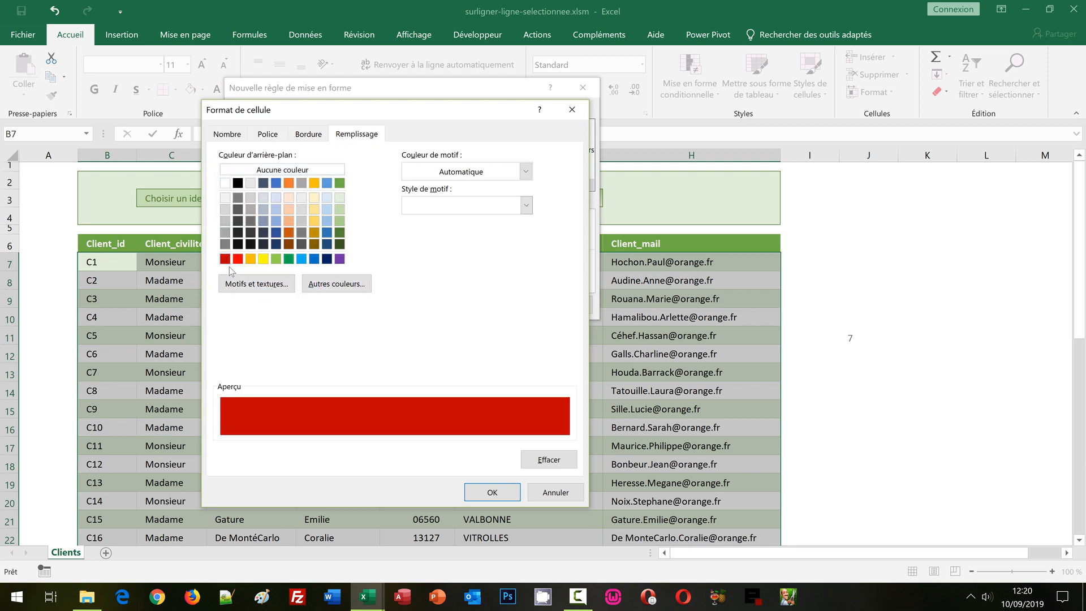
left_click(272, 139)
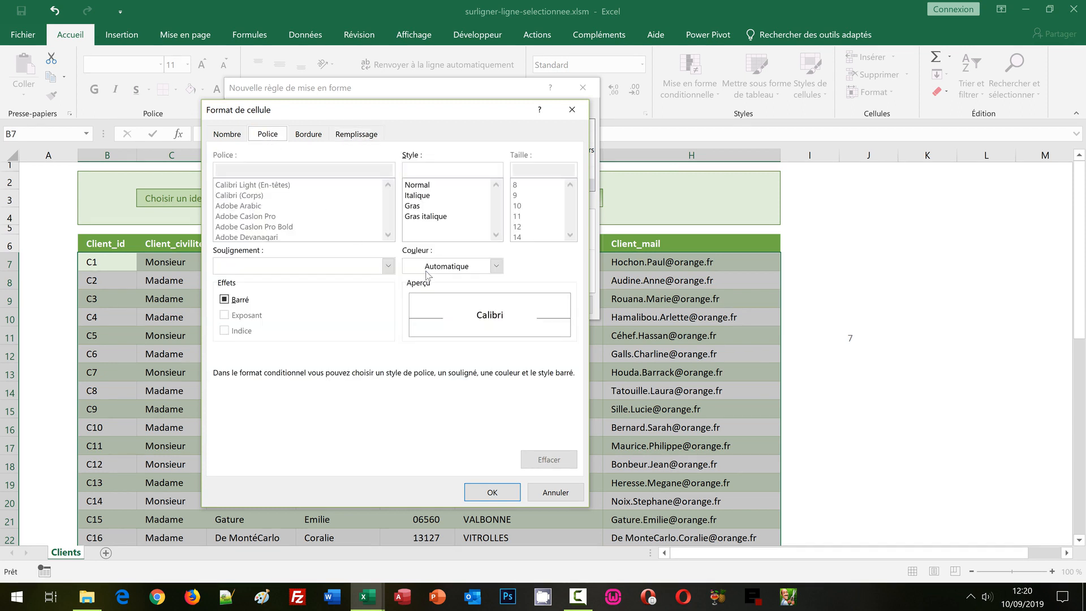
left_click(496, 265)
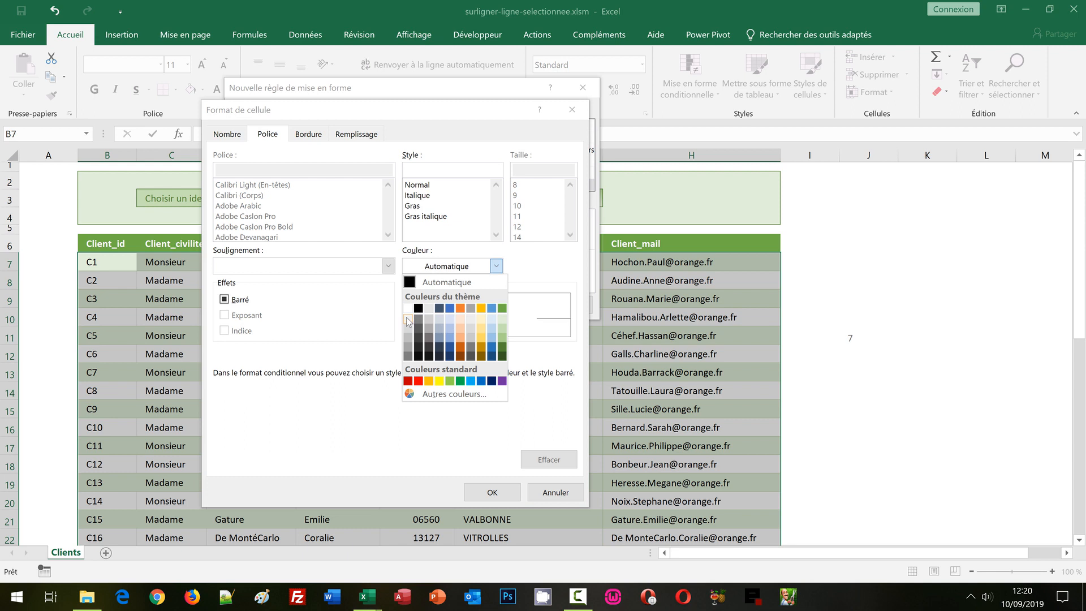
left_click(408, 319)
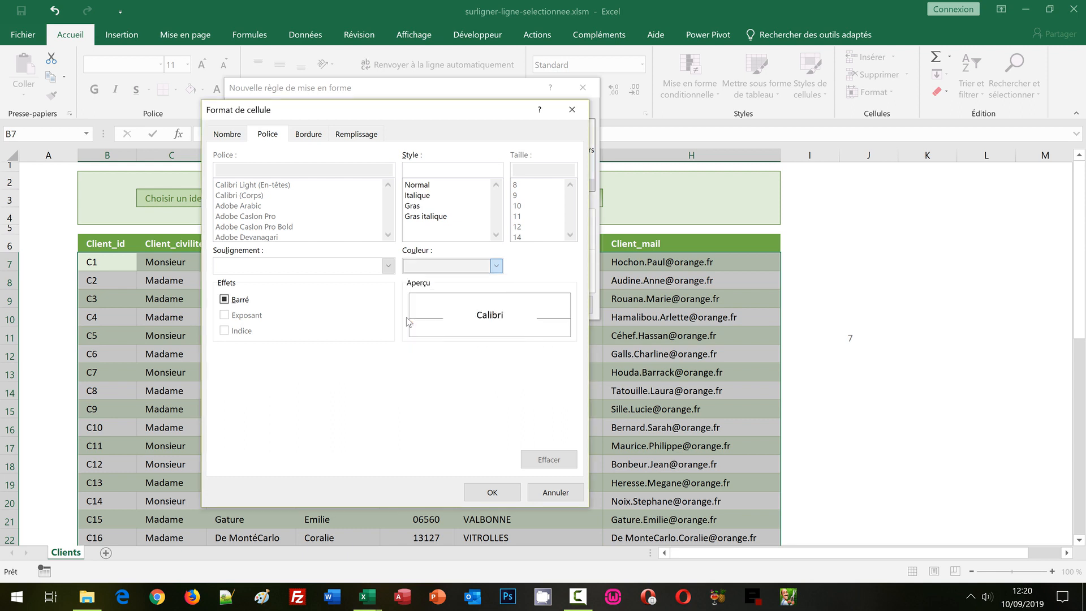
left_click(492, 493)
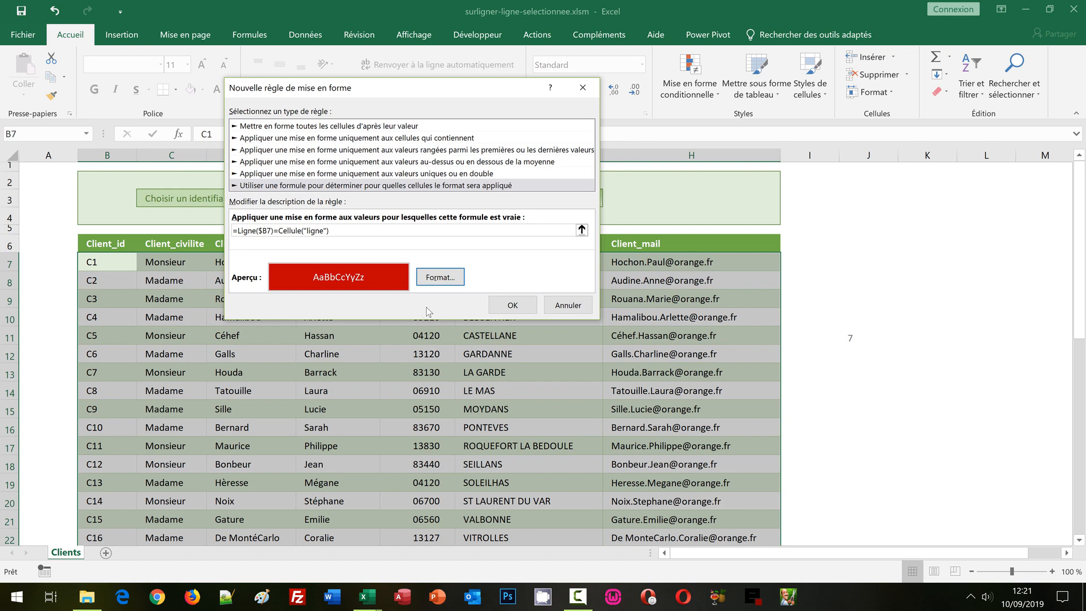
Step: Apply the row-highlighting rule and test it by selecting cells F12, F15, G9 and F9 in the client table
left_click(512, 305)
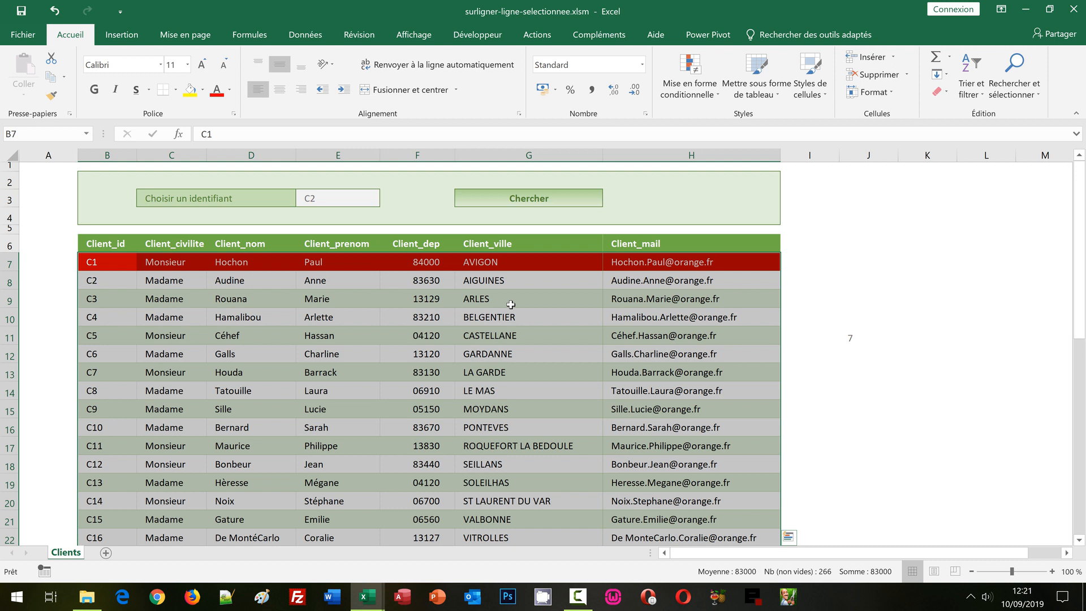
left_click(424, 354)
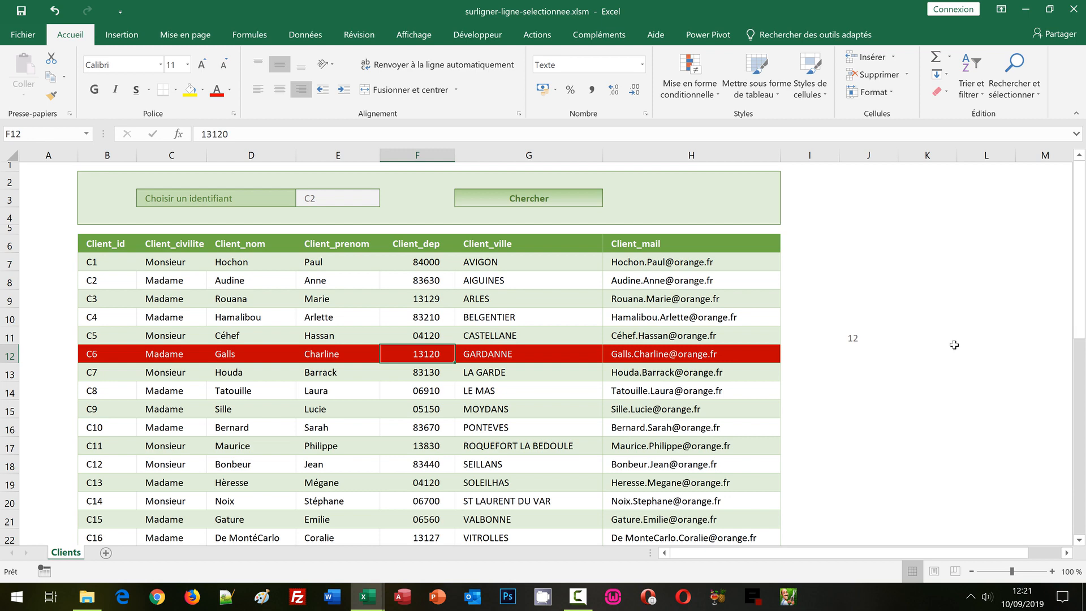
left_click(407, 414)
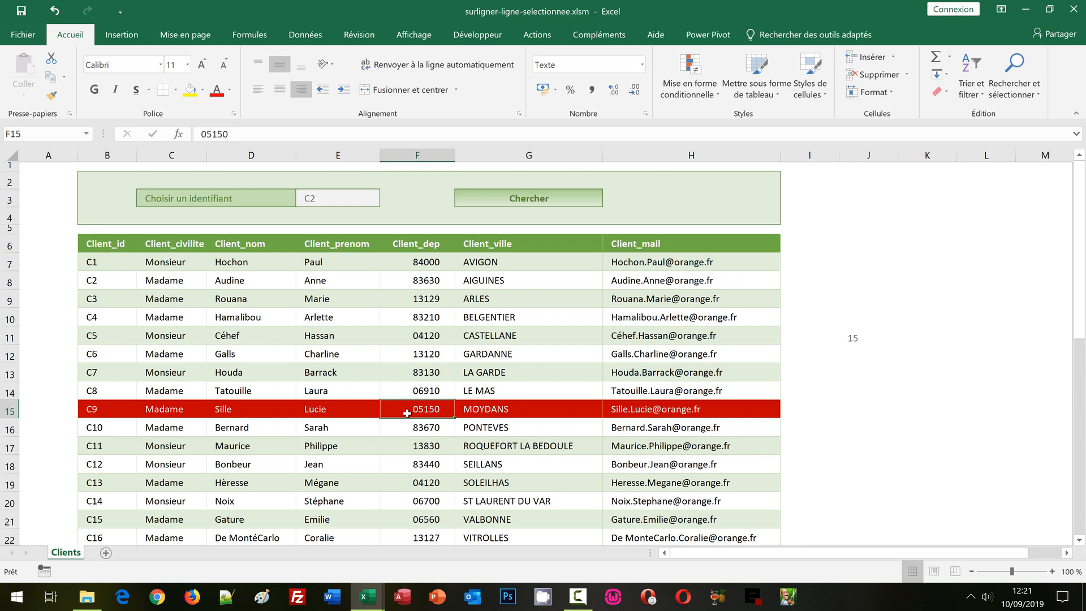
left_click(488, 296)
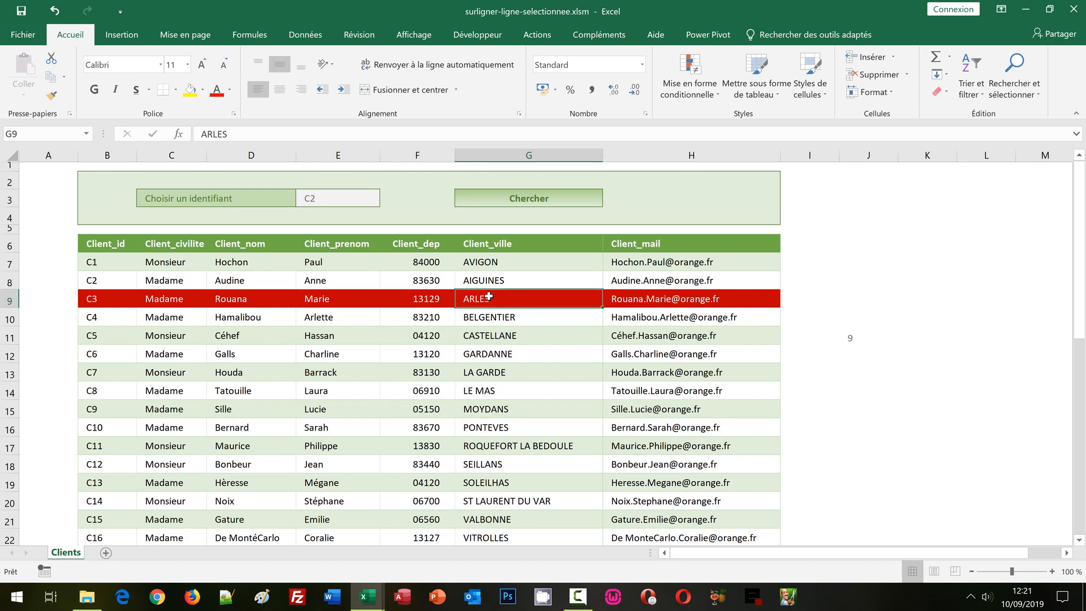
left_click(420, 298)
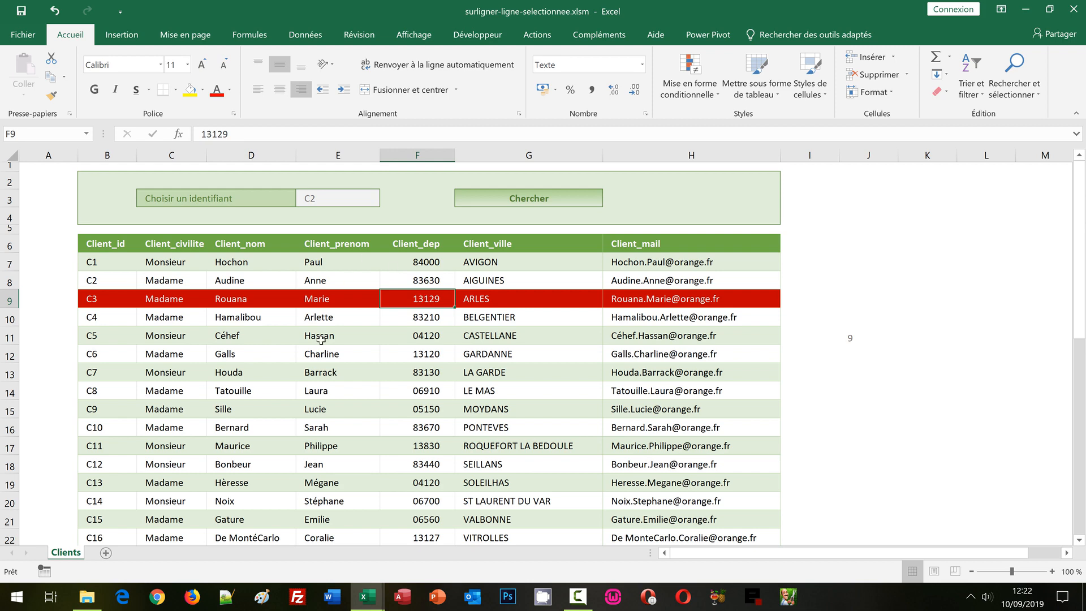
Step: Reselect all the client records below the header, from cell B7 to H44
left_click(94, 261)
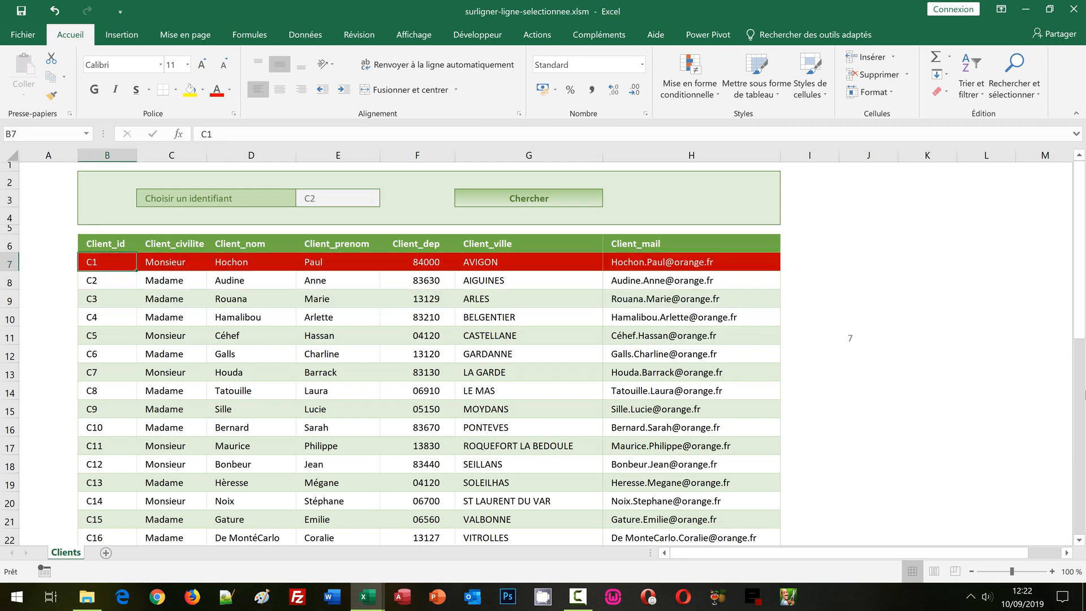
left_click(1082, 501)
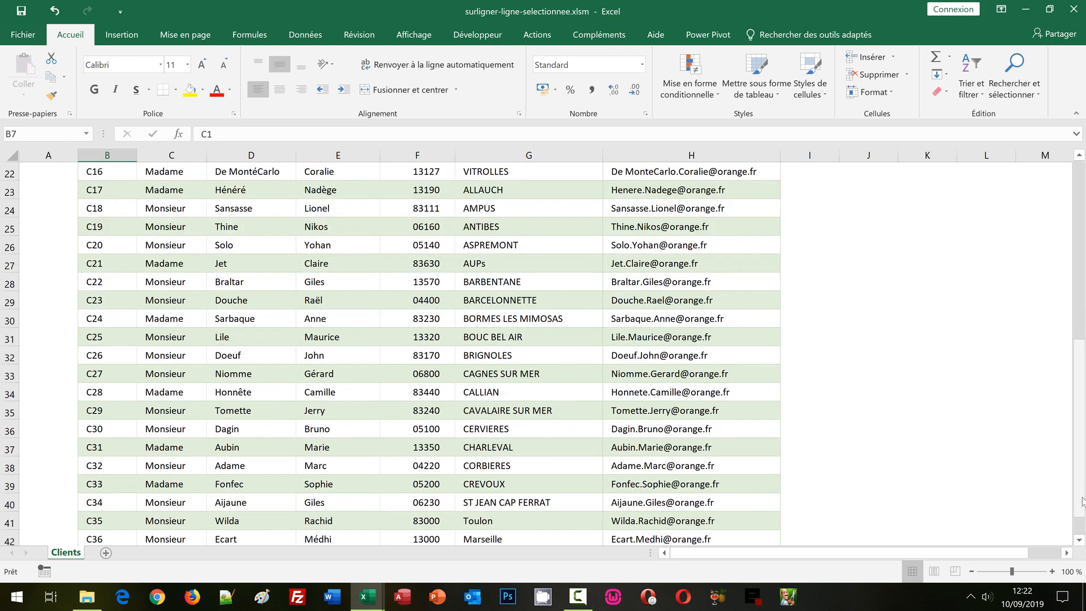
left_click(1082, 511)
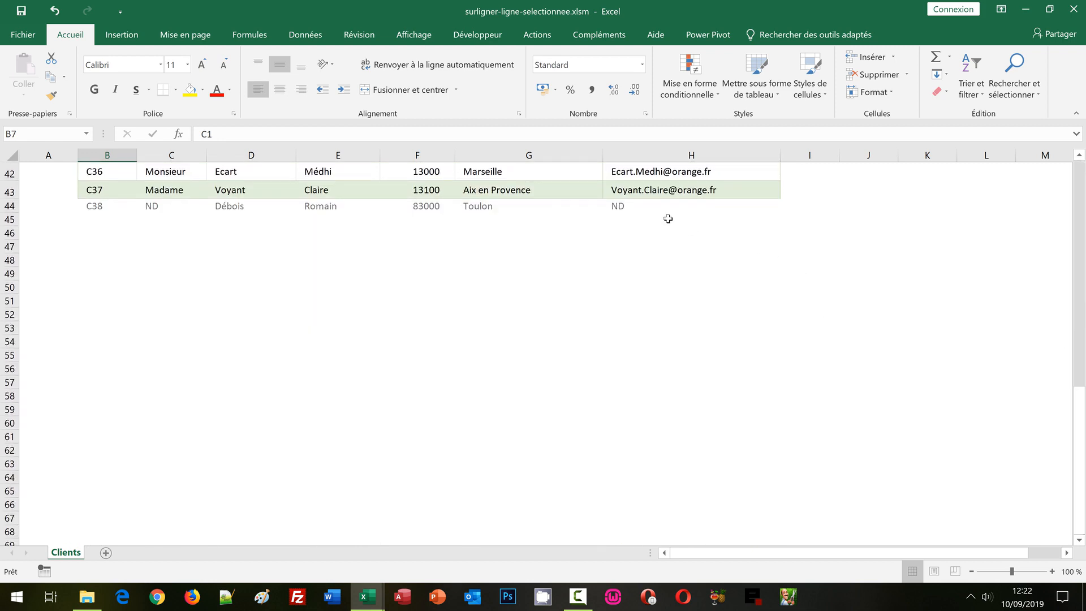
left_click(651, 207, "shift")
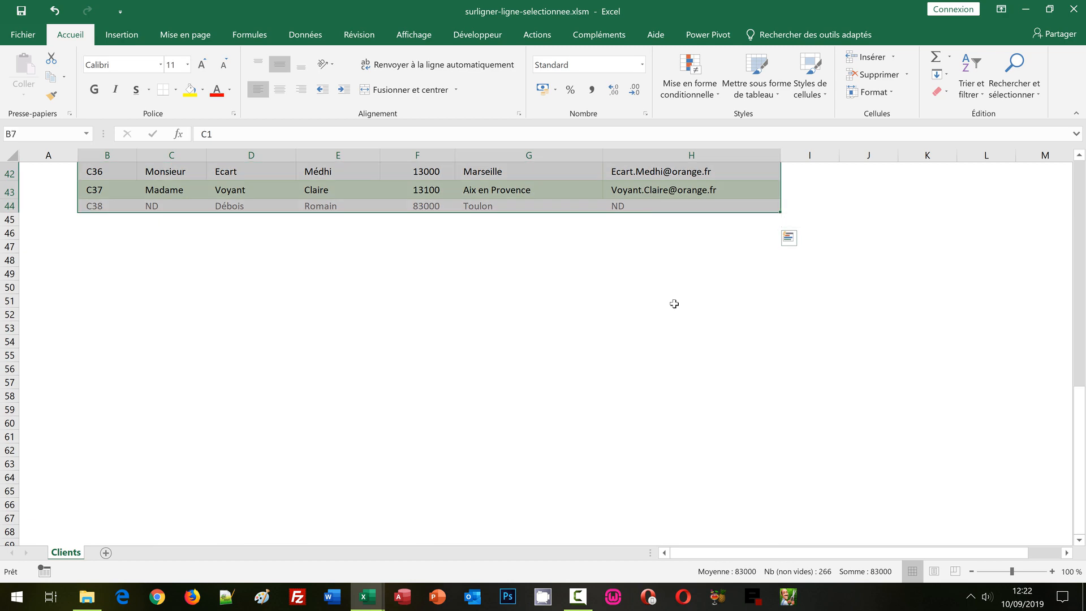
left_click(1080, 188)
left_click(1080, 188)
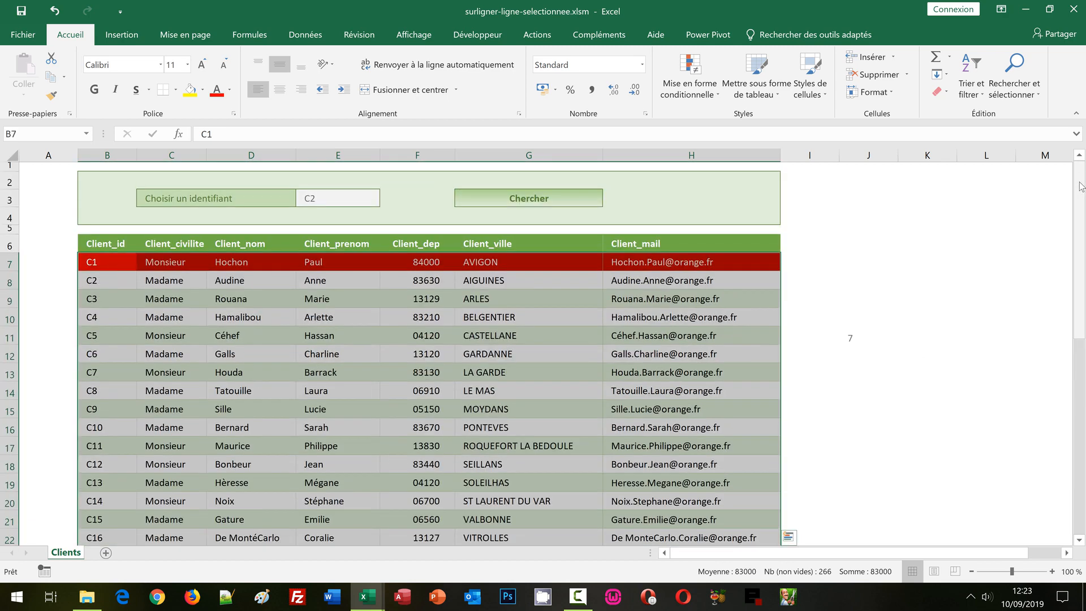
Step: Start a second conditional formatting rule for the selected records, using a formula to determine which cells are formatted
left_click(690, 90)
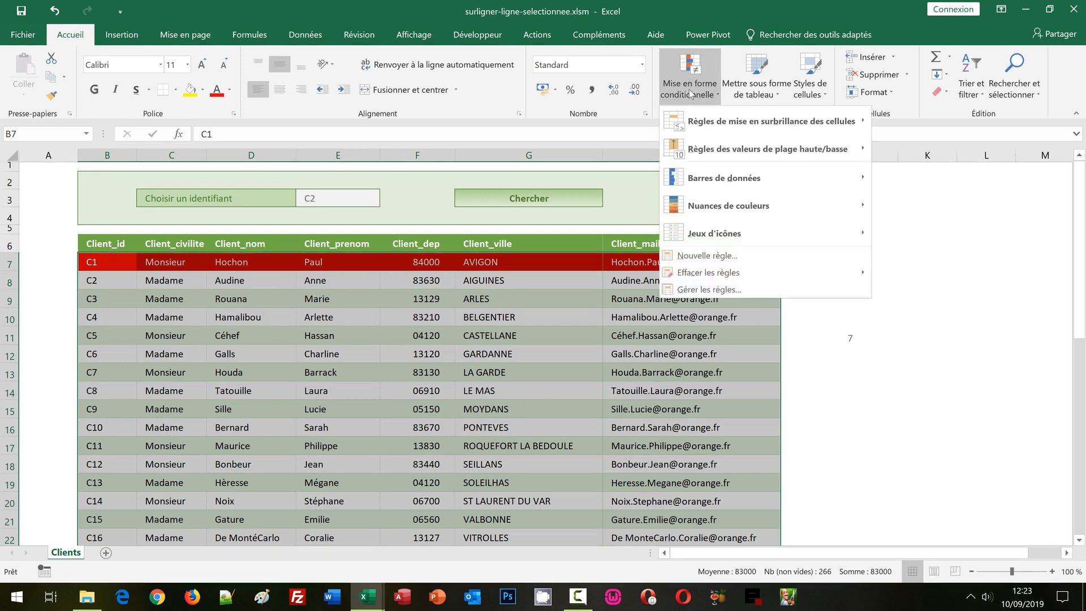
left_click(704, 258)
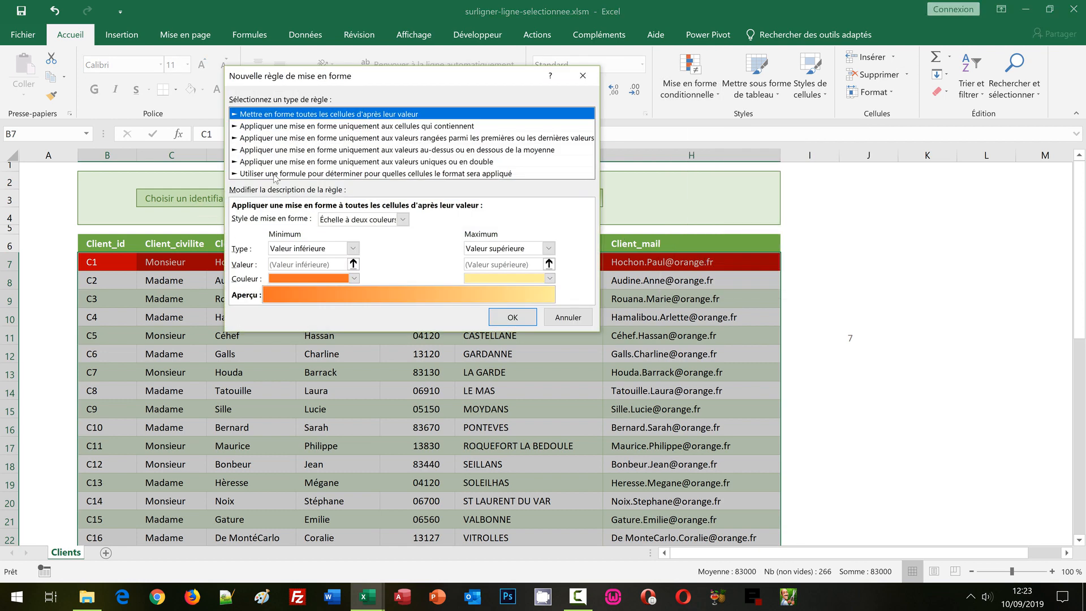
left_click(274, 174)
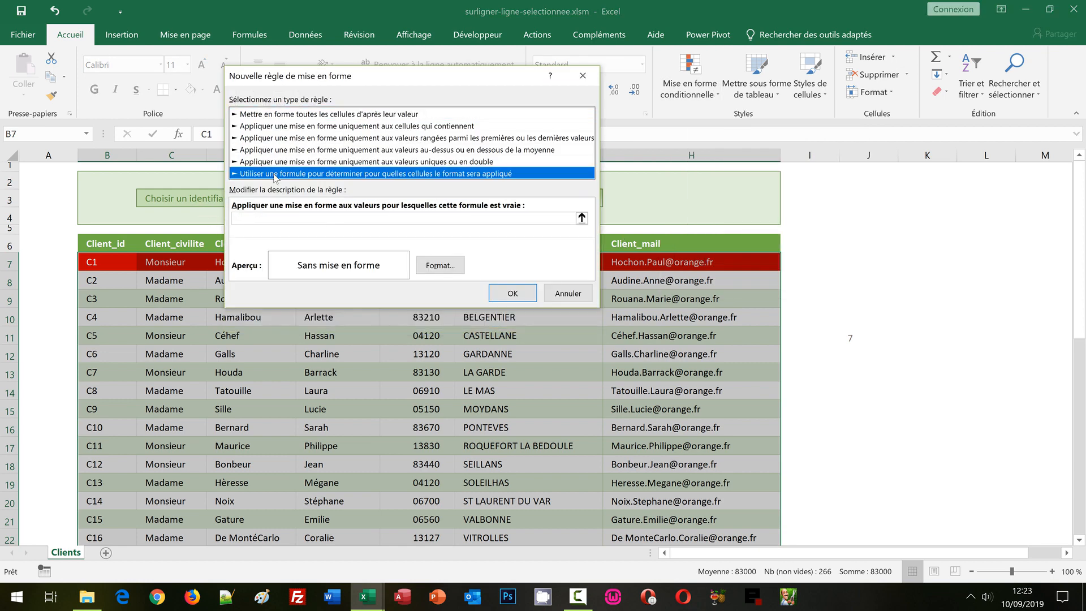
Step: Set the rule's formula to =Colonne(B$7)=Cellule("colonne"), keeping only the row of the B7 reference absolute
left_click(256, 217)
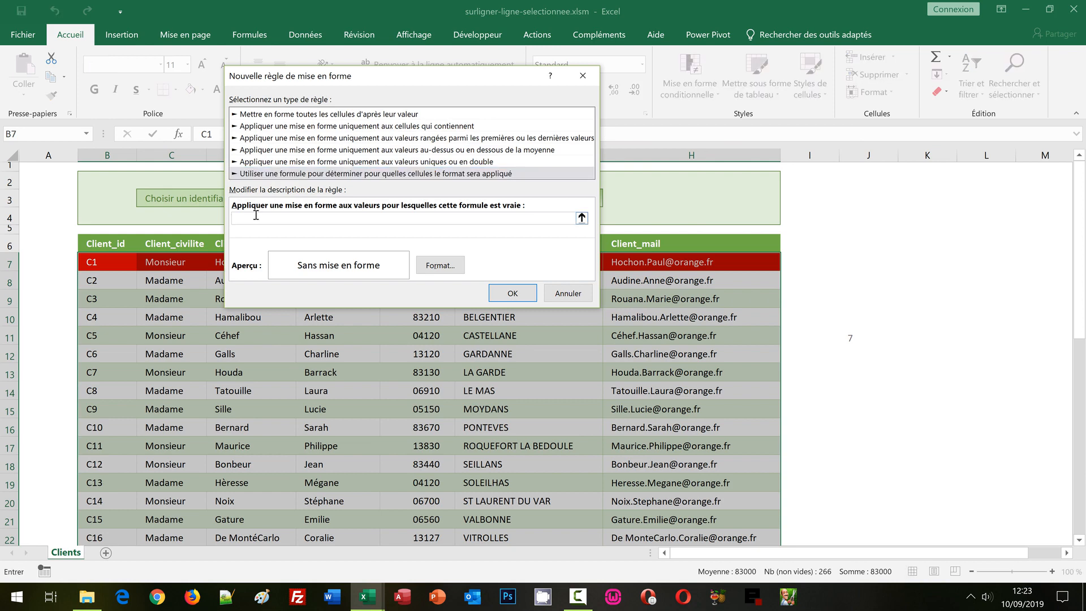
type("=Colonne(")
left_click(113, 265)
key("F4")
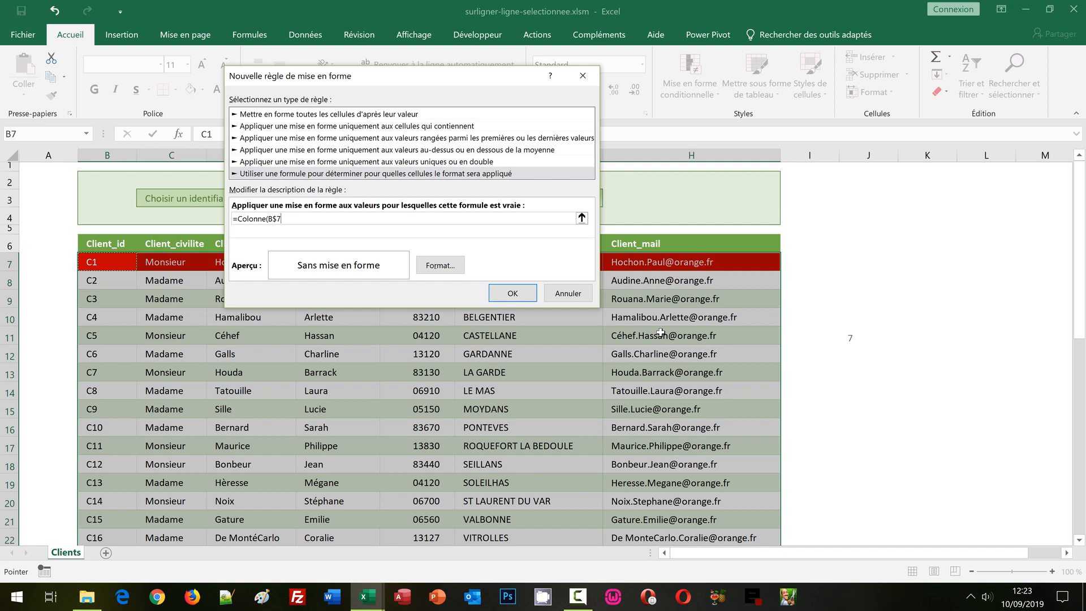
type(")=")
type("Cellule(\"colonne\"")
Step: Give the column rule's format a pale gold fill and a dark red font colour
left_click(455, 266)
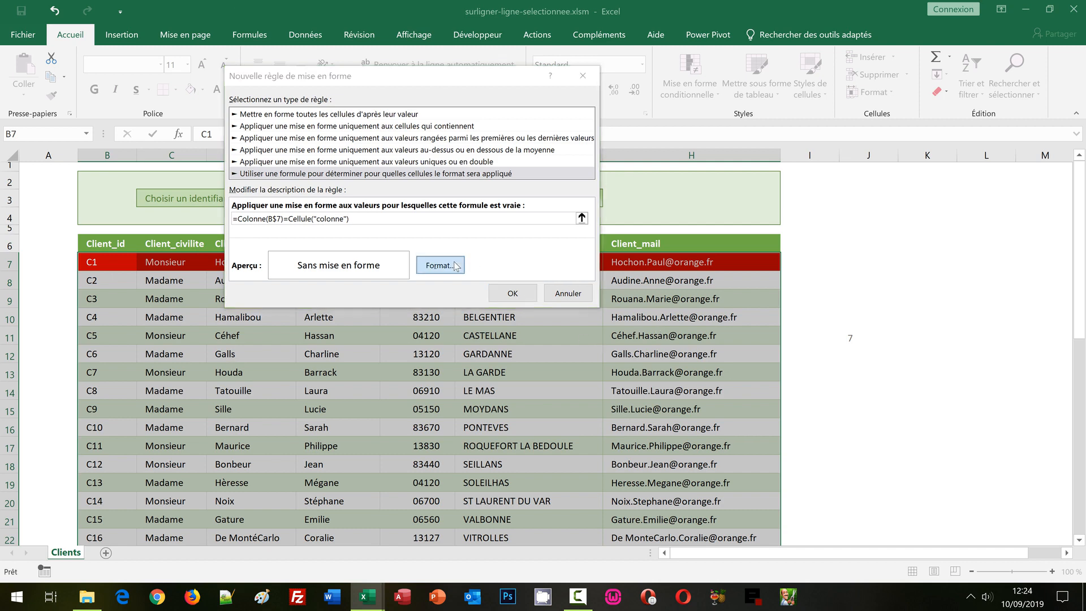
left_click(373, 36)
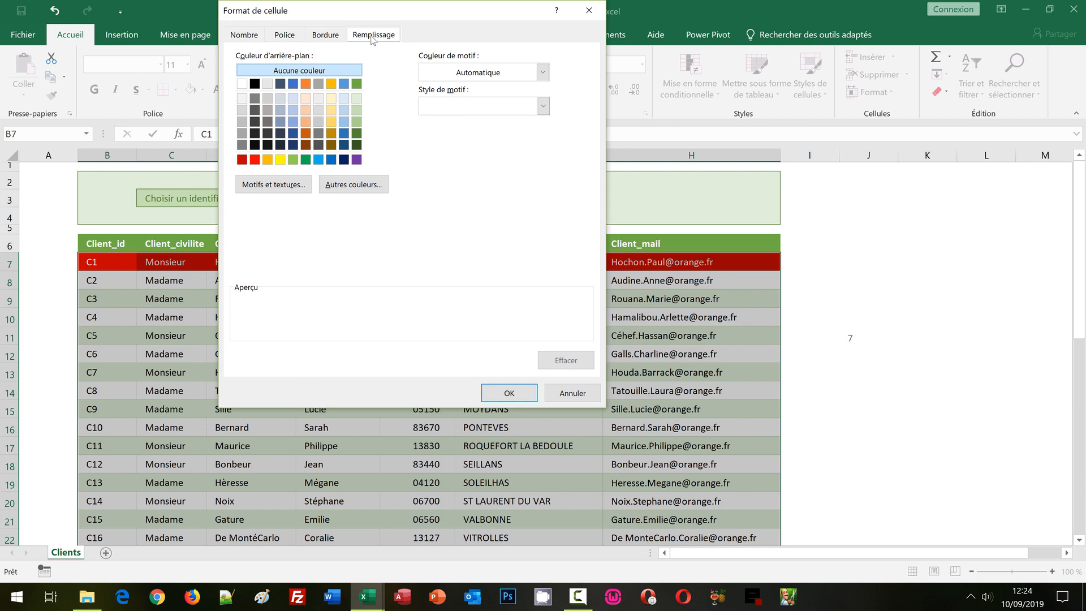
left_click(334, 100)
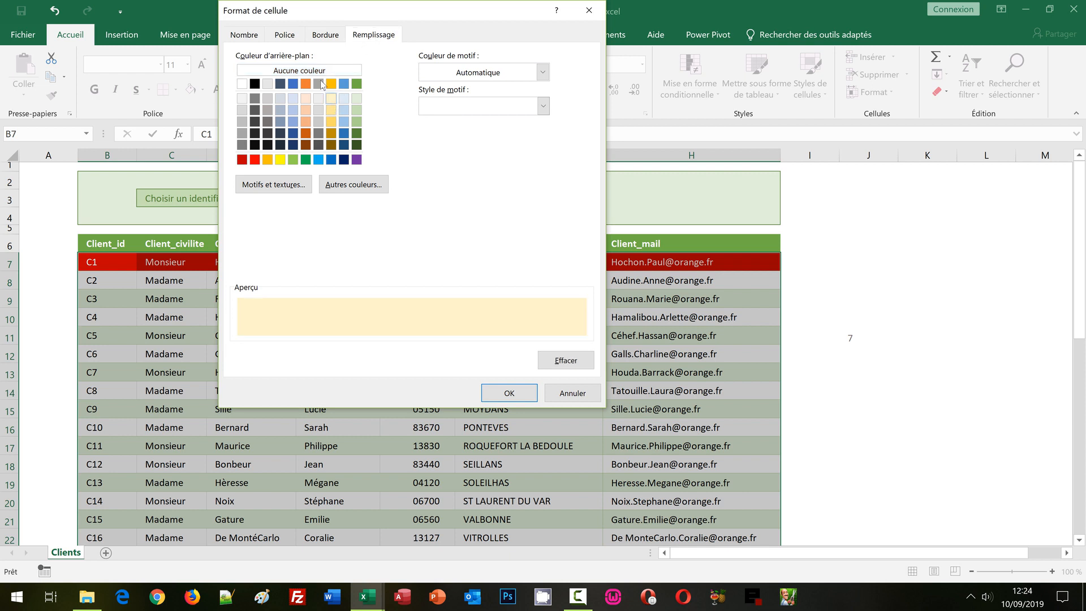
left_click(285, 34)
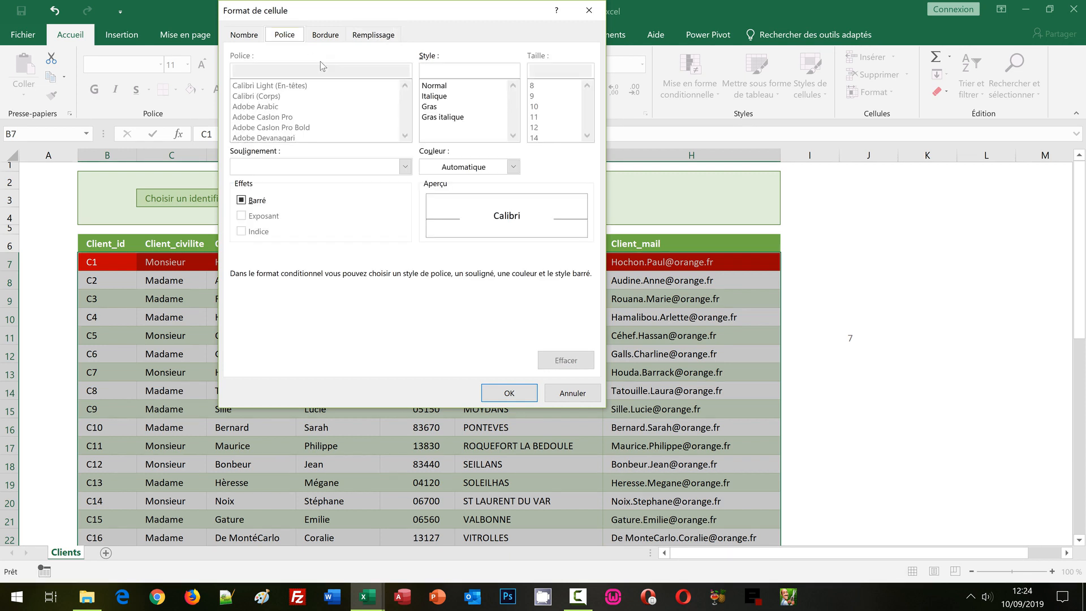
left_click(447, 165)
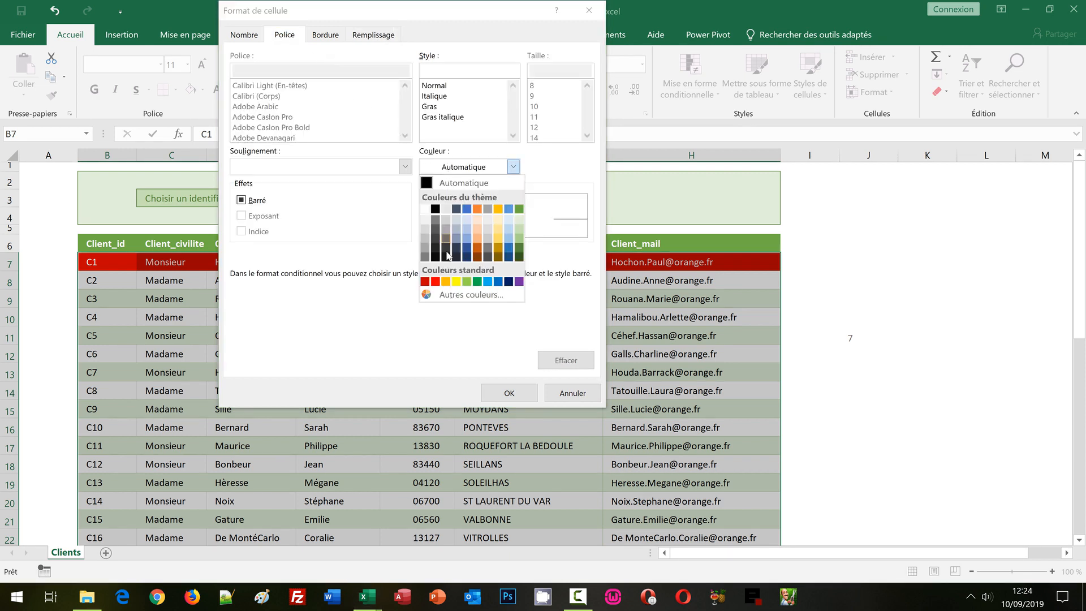
left_click(426, 282)
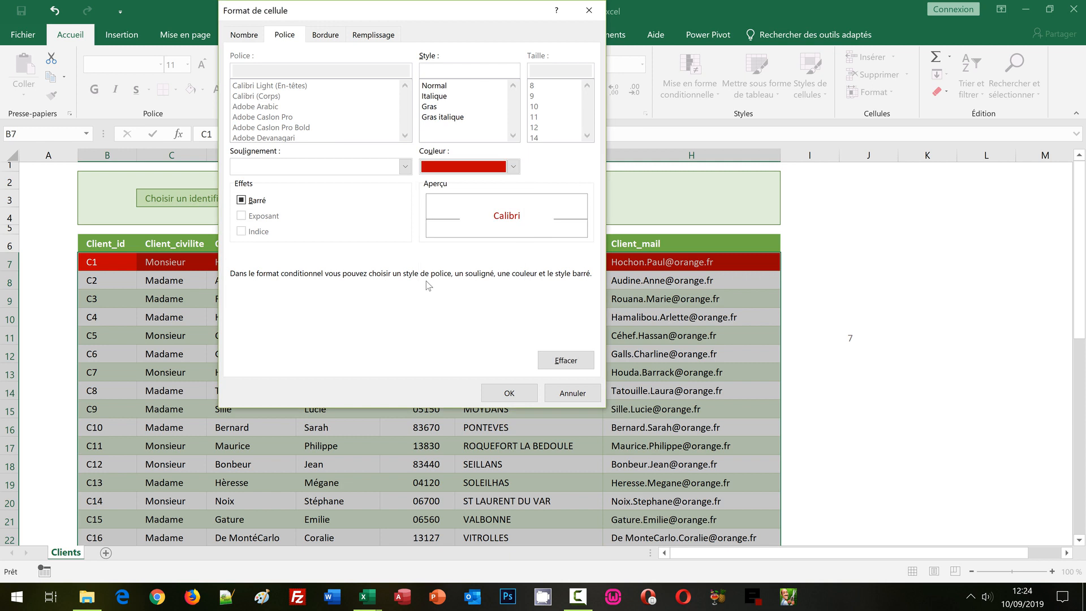
left_click(509, 393)
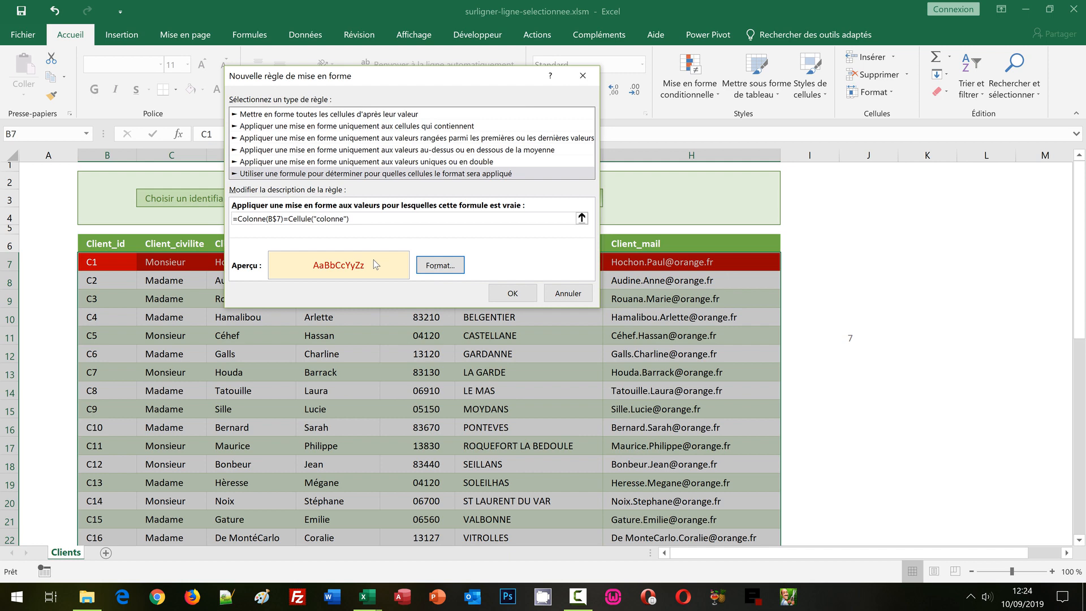
Step: Apply the column-highlighting rule and test it by selecting cells F11 and E14
left_click(512, 294)
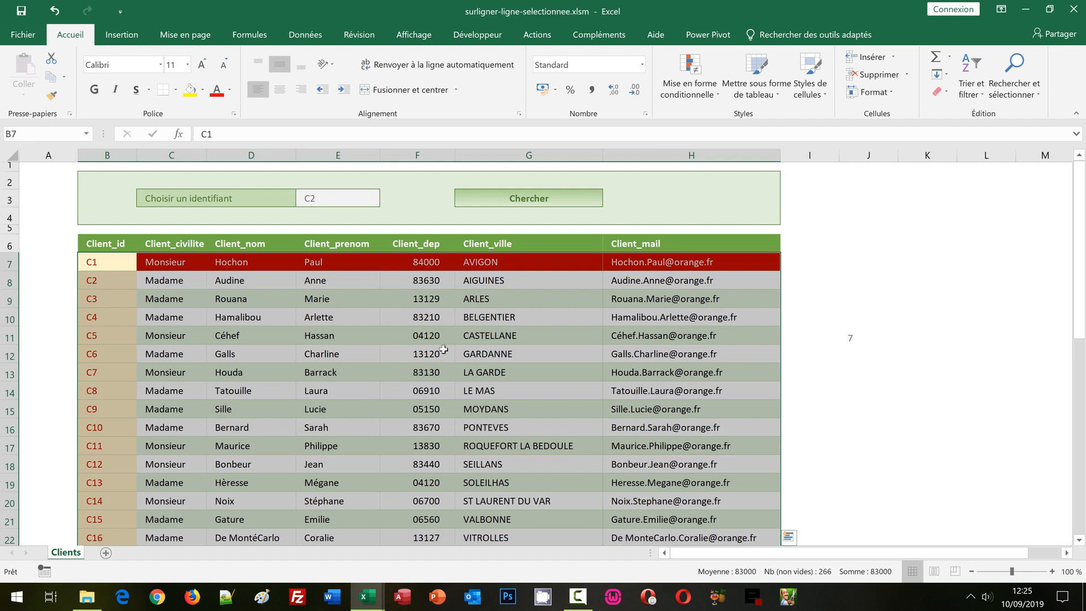
left_click(415, 338)
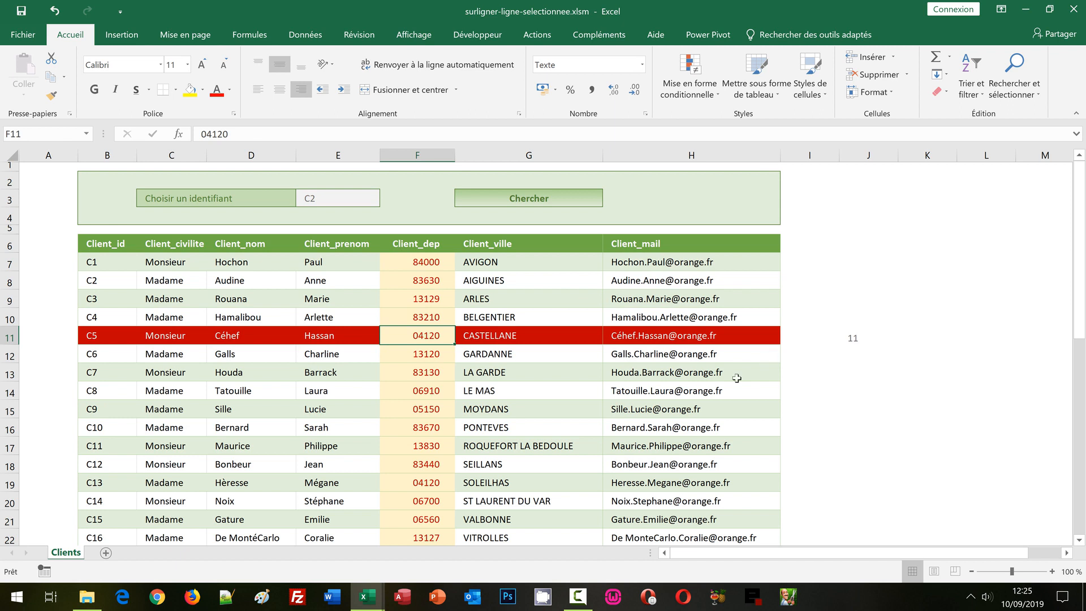
left_click(324, 389)
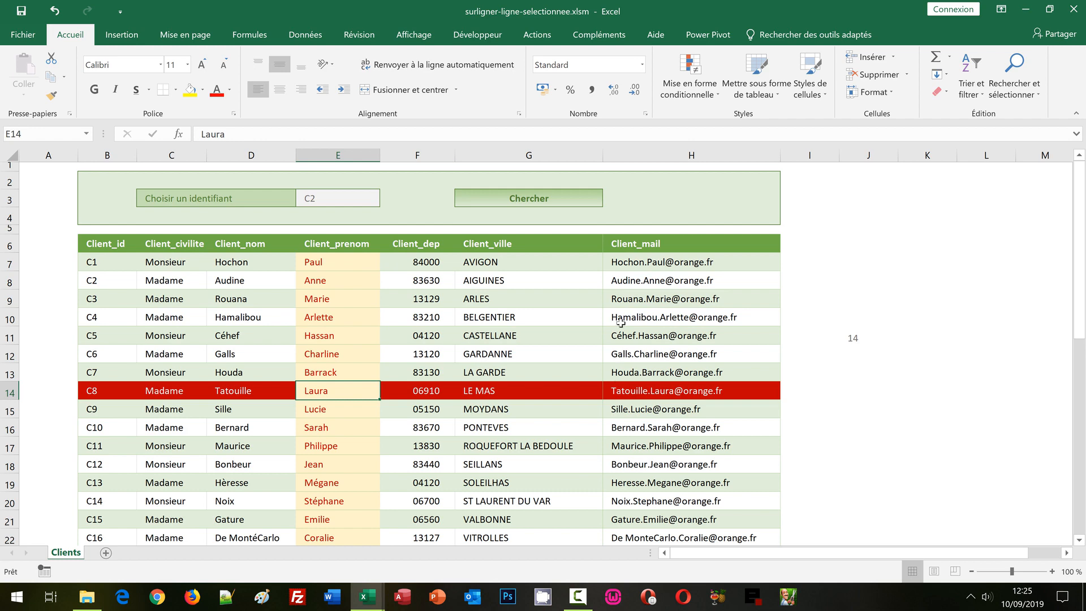
Step: Select the client records from B7 to H44 again for a third rule
left_click(100, 265)
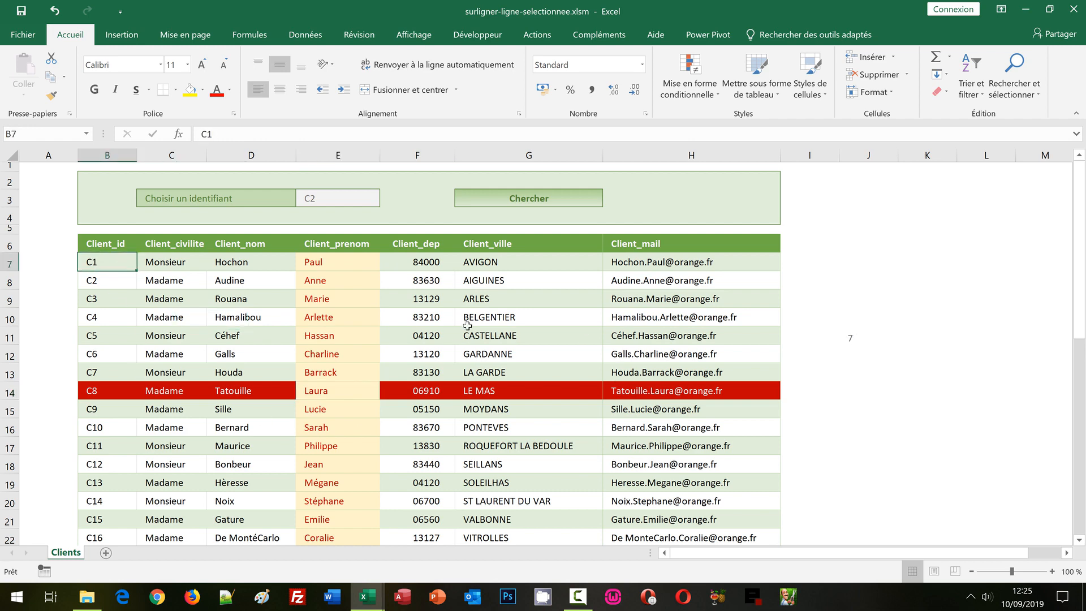
left_click(1078, 512)
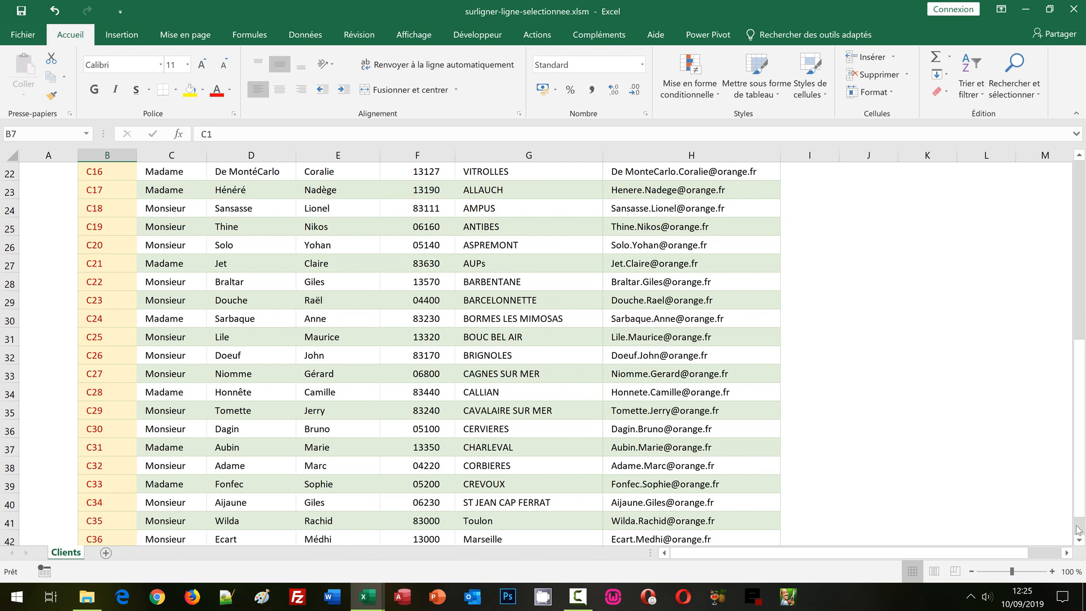
left_click(1077, 531)
left_click_drag(652, 207, 652, 206)
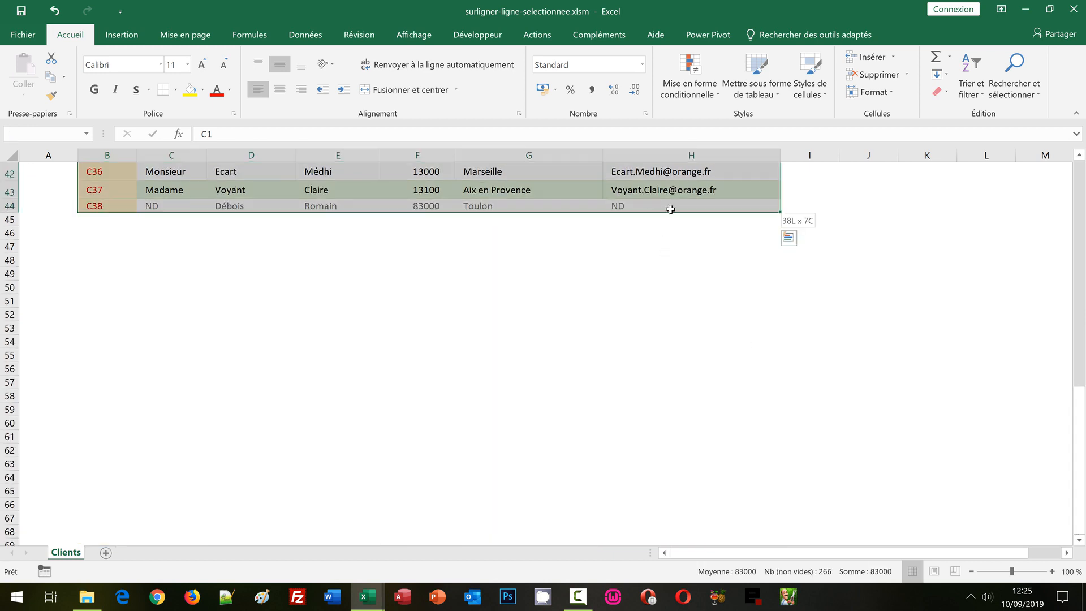
scroll(1081, 178, "up", 14)
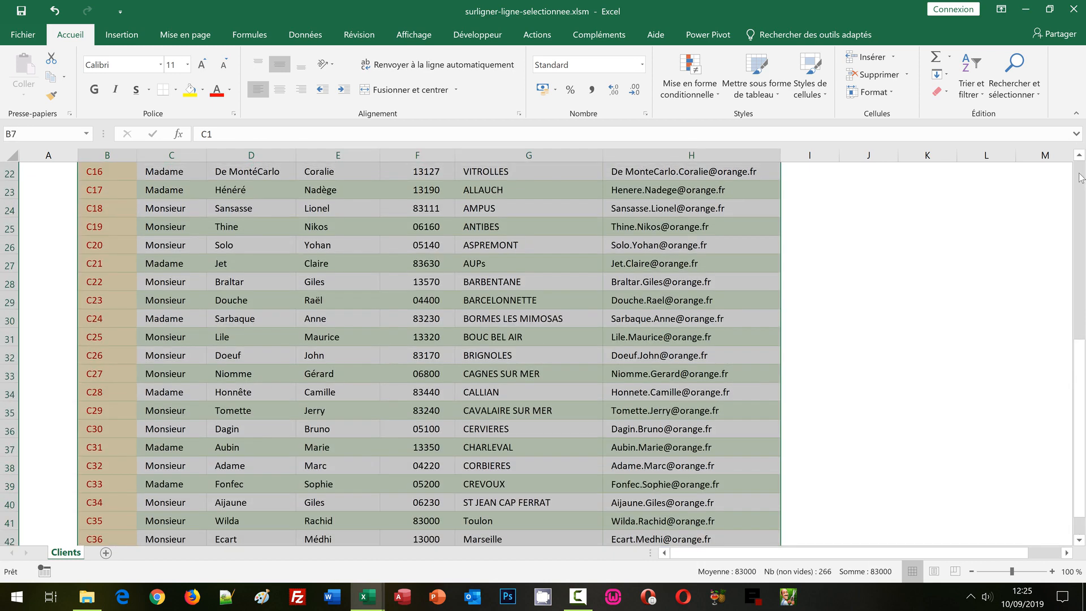
Step: Create a third conditional formatting rule for the selected records, based on a formula
left_click(699, 93)
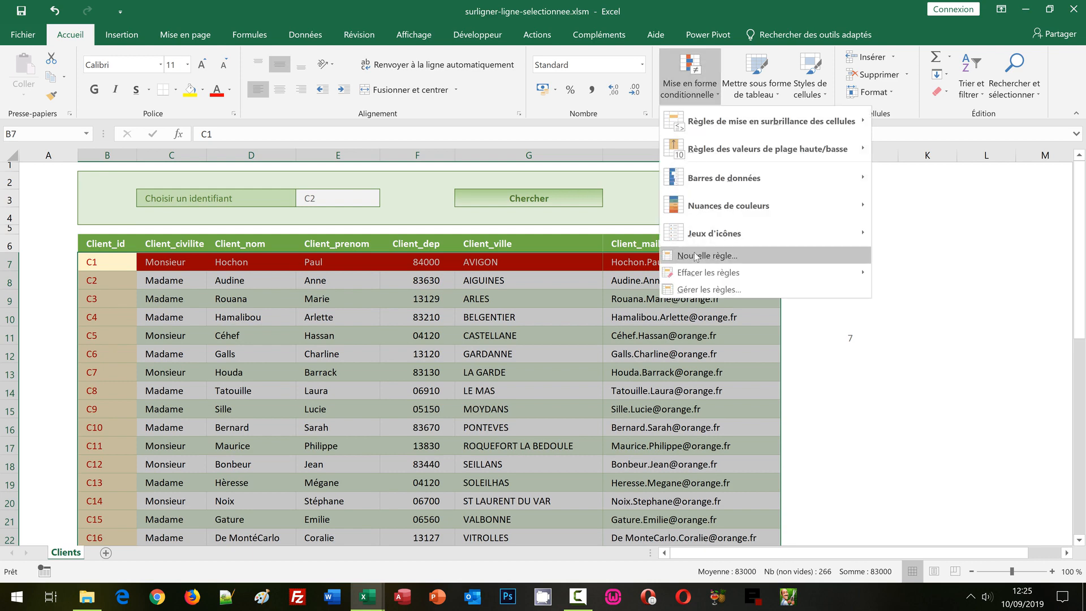
left_click(695, 257)
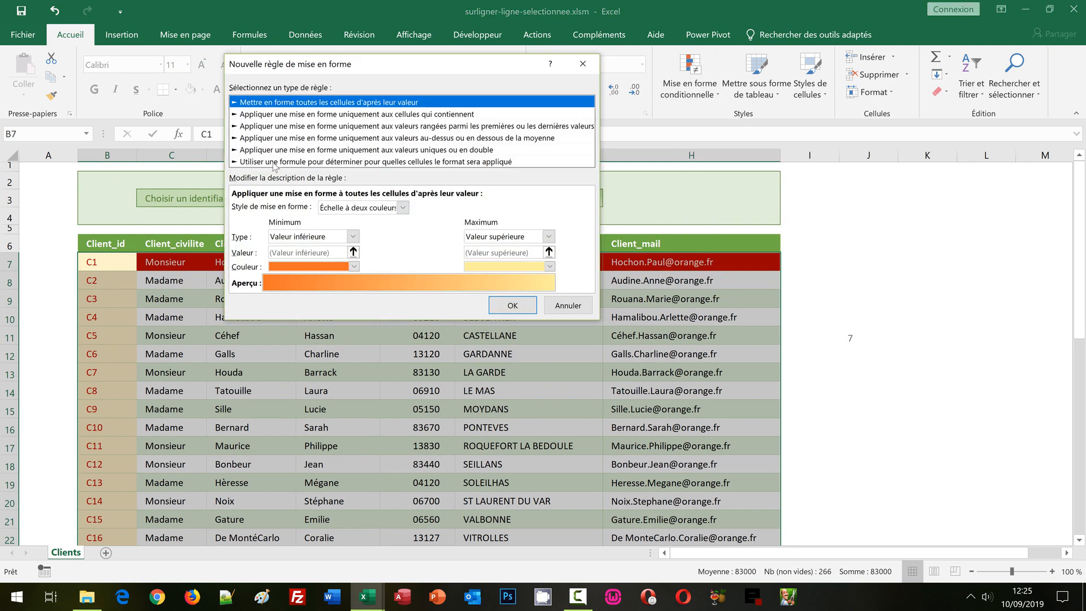
left_click(275, 162)
Step: Begin the rule's formula with the row criterion =ET(ligne(B7)=cellule("ligne"), leaving the B7 reference fully relative
left_click(263, 205)
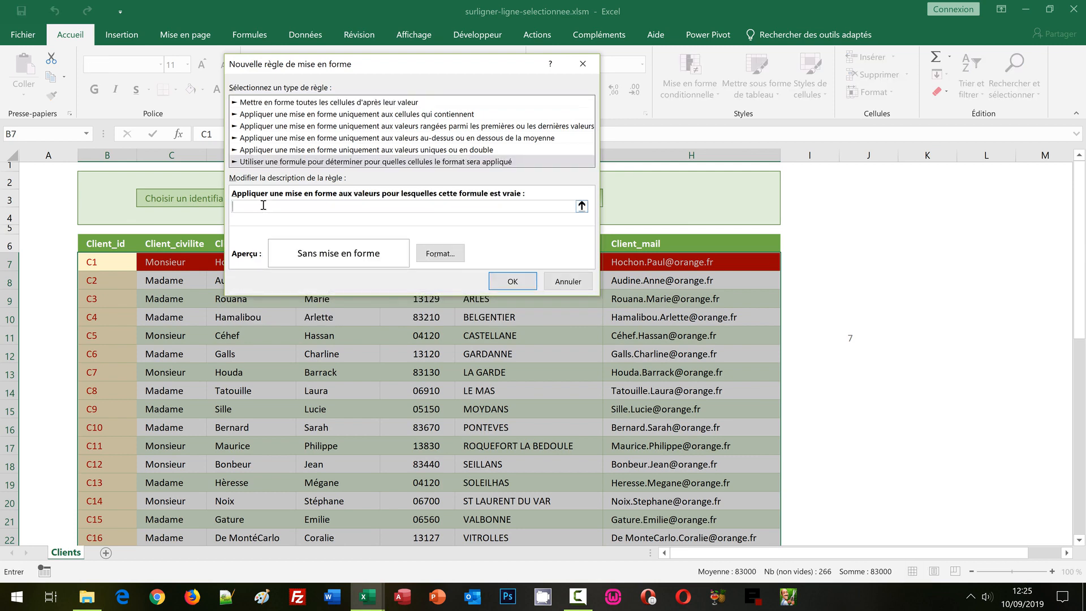
type("=ET(")
type("ligne(")
left_click(109, 259)
key("F4")
key("F4")
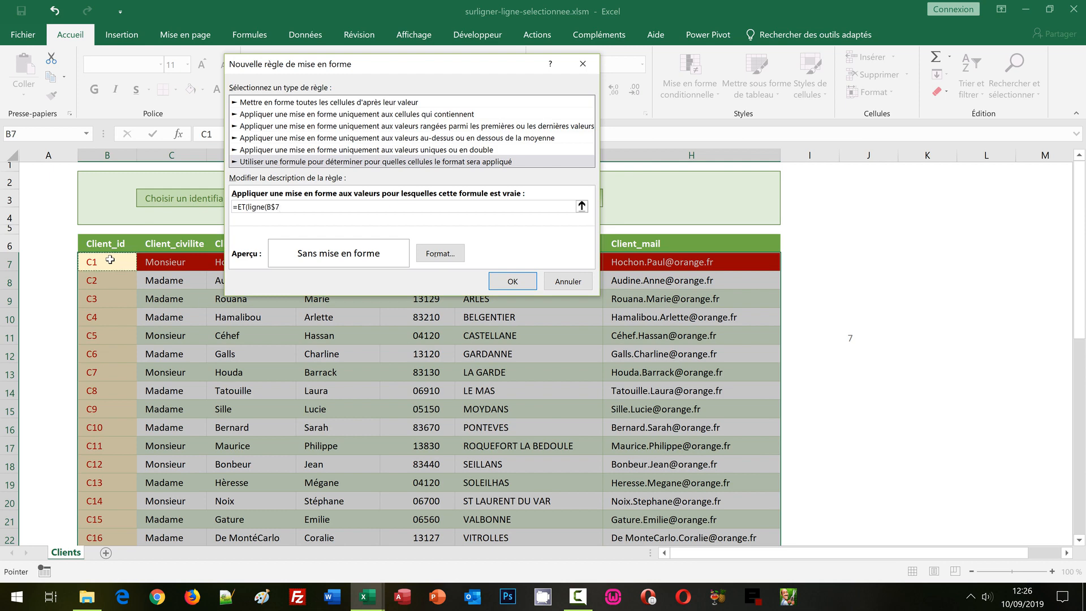
key("F4")
type(")=cellule(\"ligne\"")
Step: Complete the ET formula with the column criterion colonne(B7)=Cellule("colonne"), leaving the B7 reference fully relative
type(");colonne(")
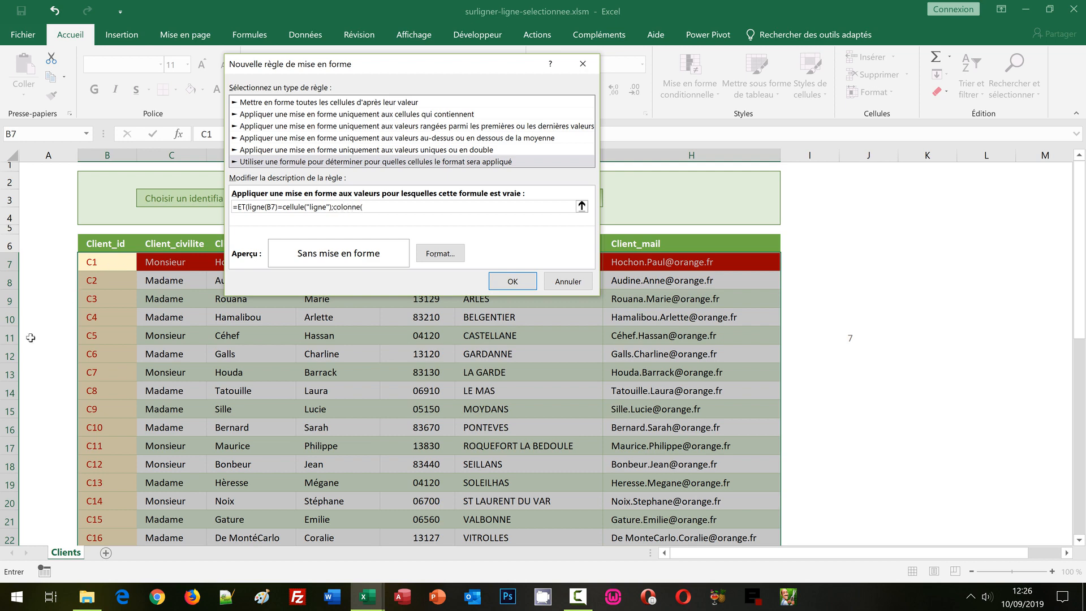
left_click(102, 261)
key("F4")
key("F4")
key("F4")
type(")=Cellule(\"colonne\"")
type("))")
Step: Format the third rule with a dark grey fill and a very light grey font colour
left_click(438, 259)
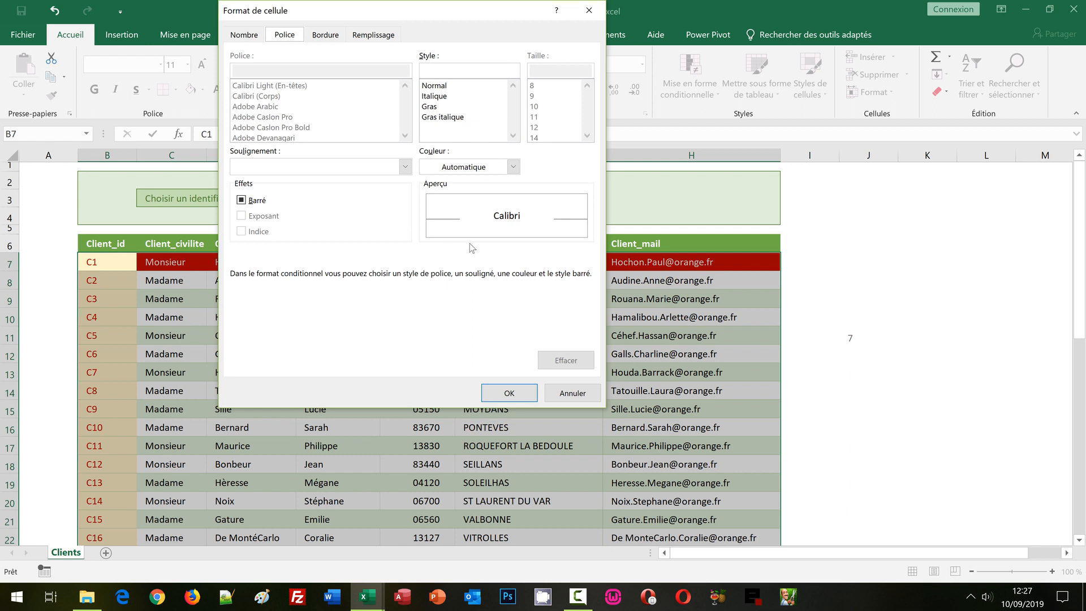
left_click(375, 35)
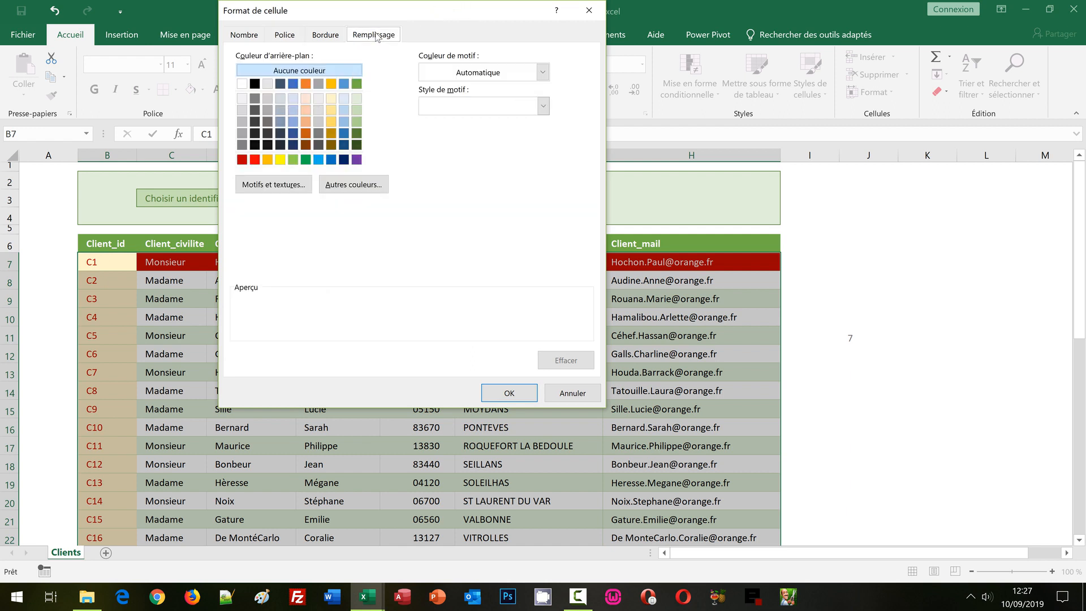
left_click(268, 122)
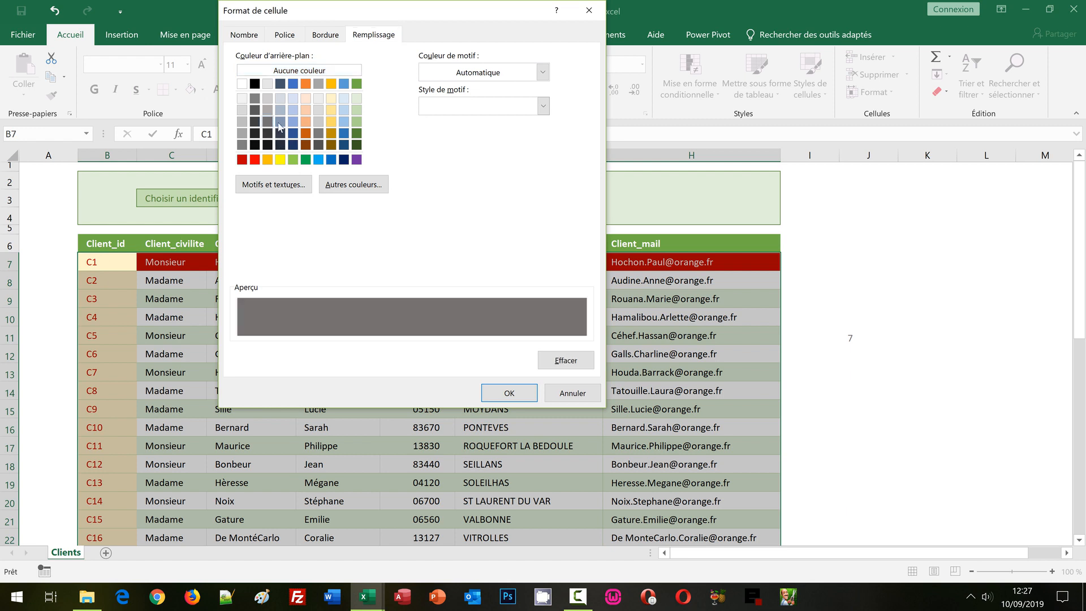
left_click(284, 36)
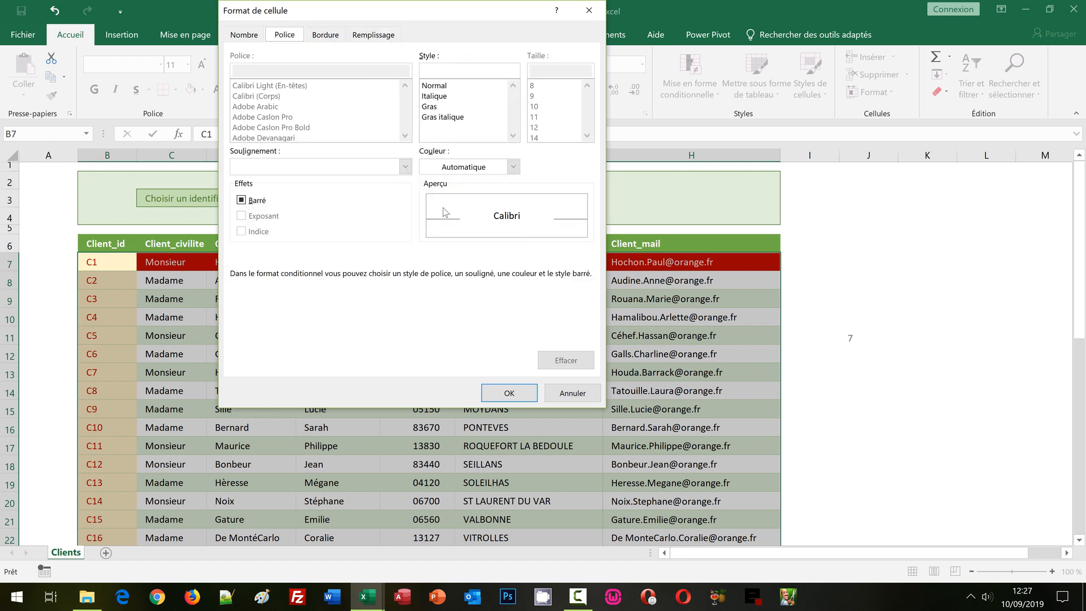
left_click(513, 166)
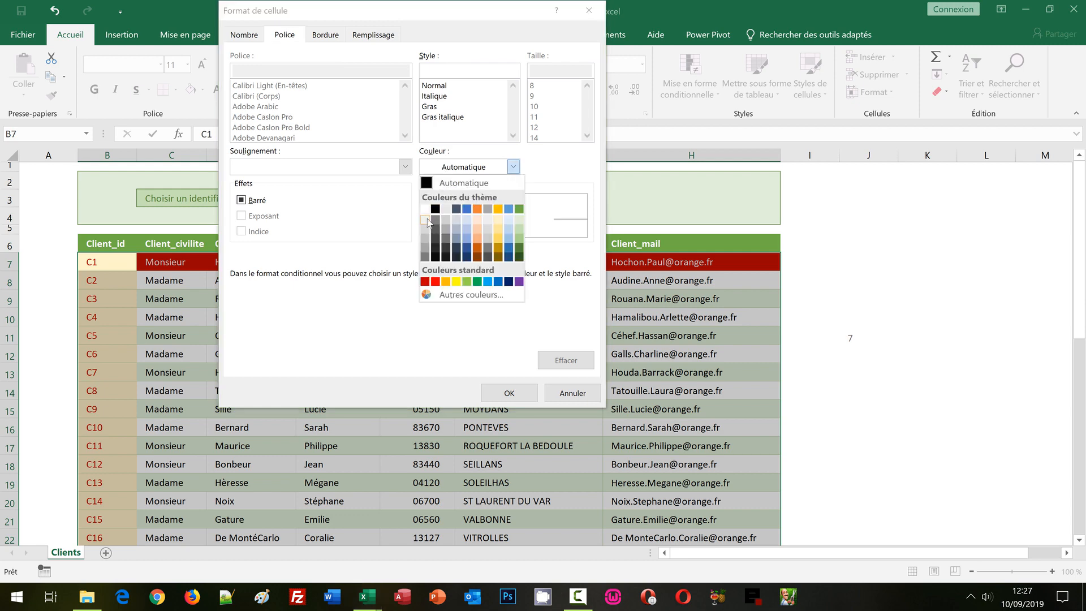
left_click(427, 221)
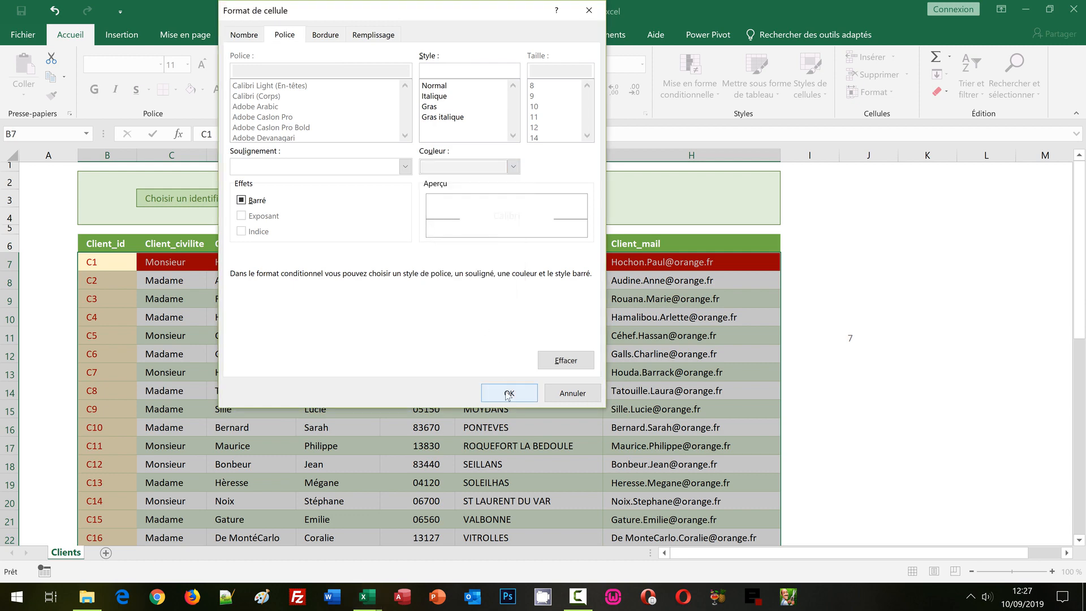
left_click(508, 394)
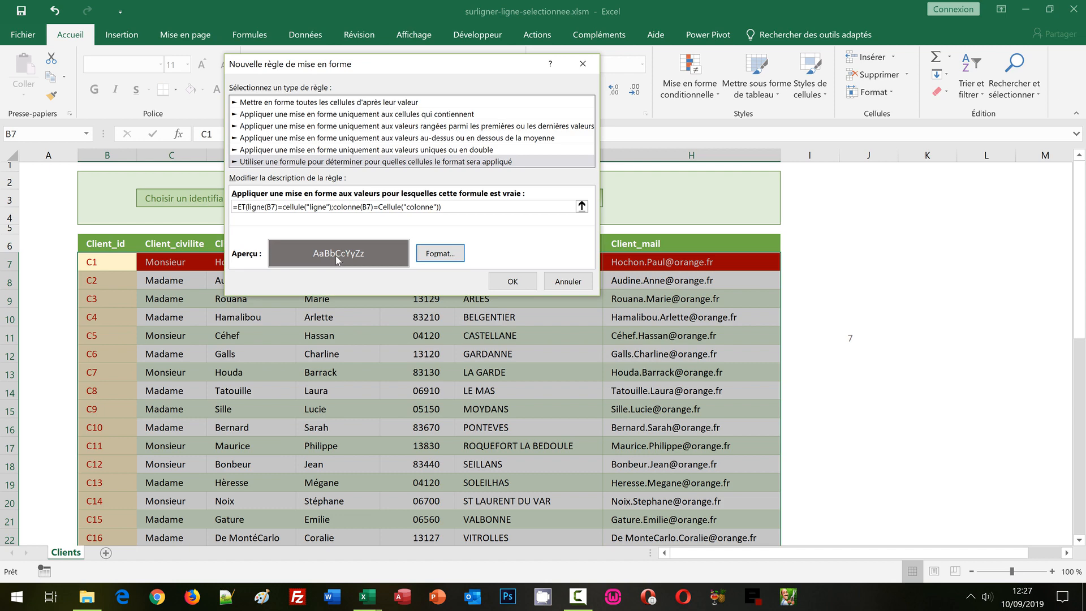
Step: Validate the new intersection rule and select cell E11 in the client table to test the highlighting
left_click(512, 281)
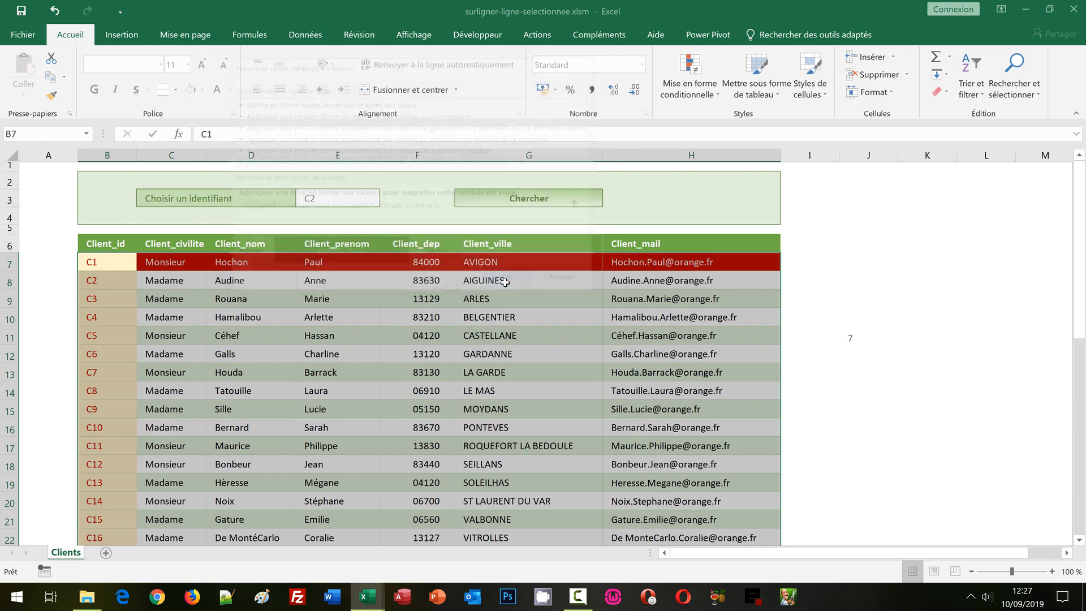
left_click(354, 335)
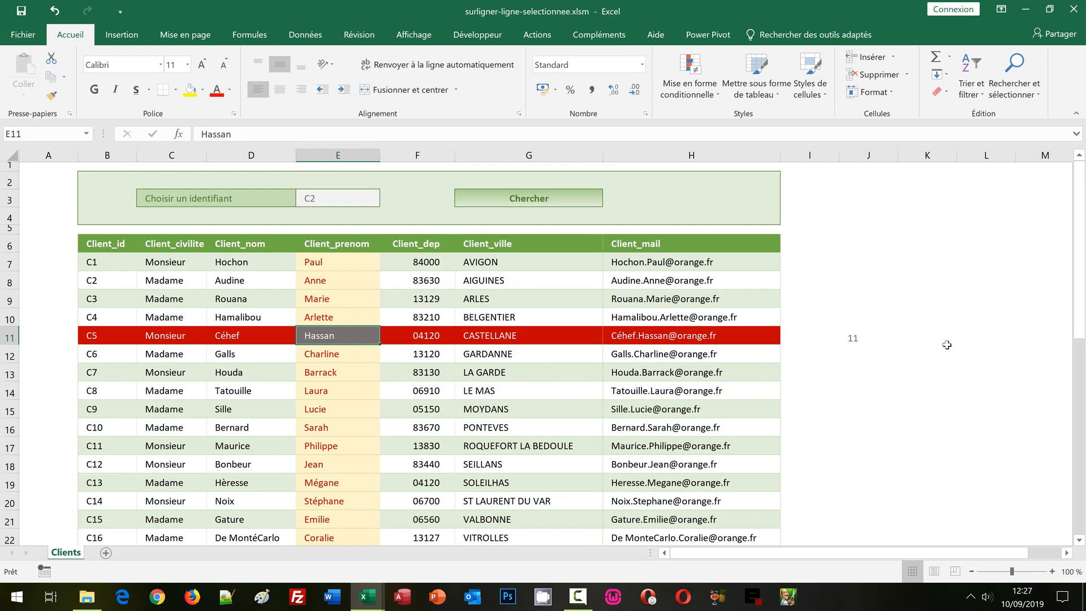